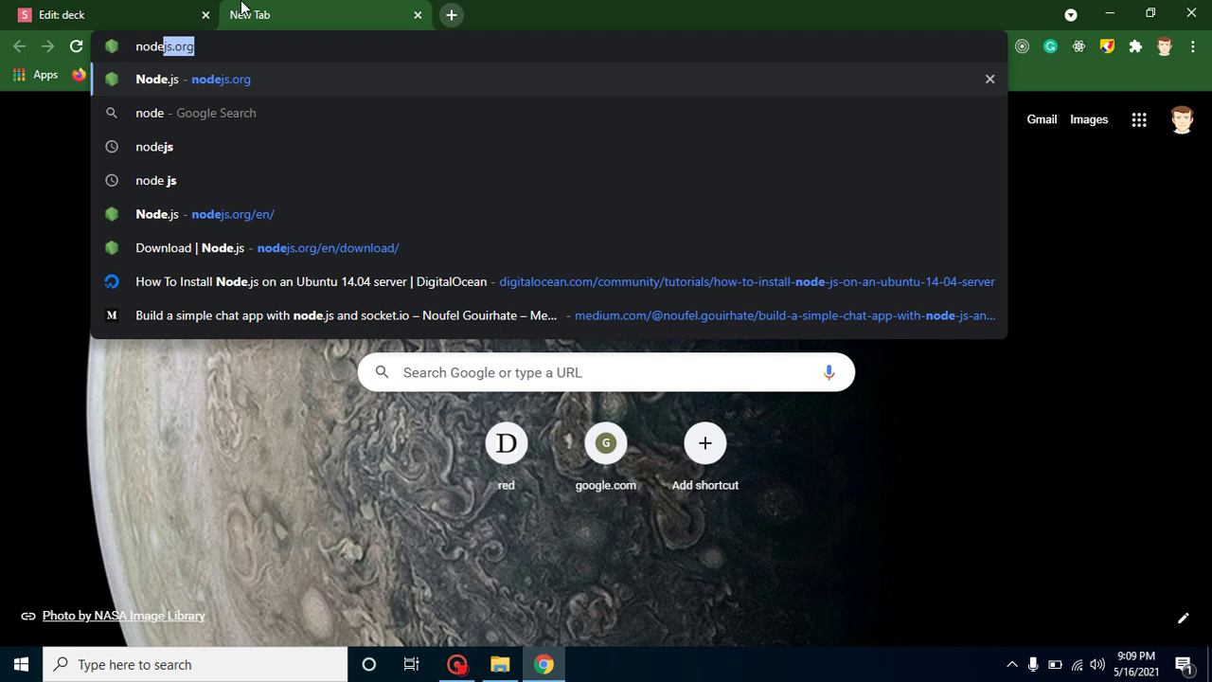
- Download the Node.js 14.17.0 LTS Windows installer from nodejs.org and view the installers offered for other platforms
{"action": "key", "text": "Return"}
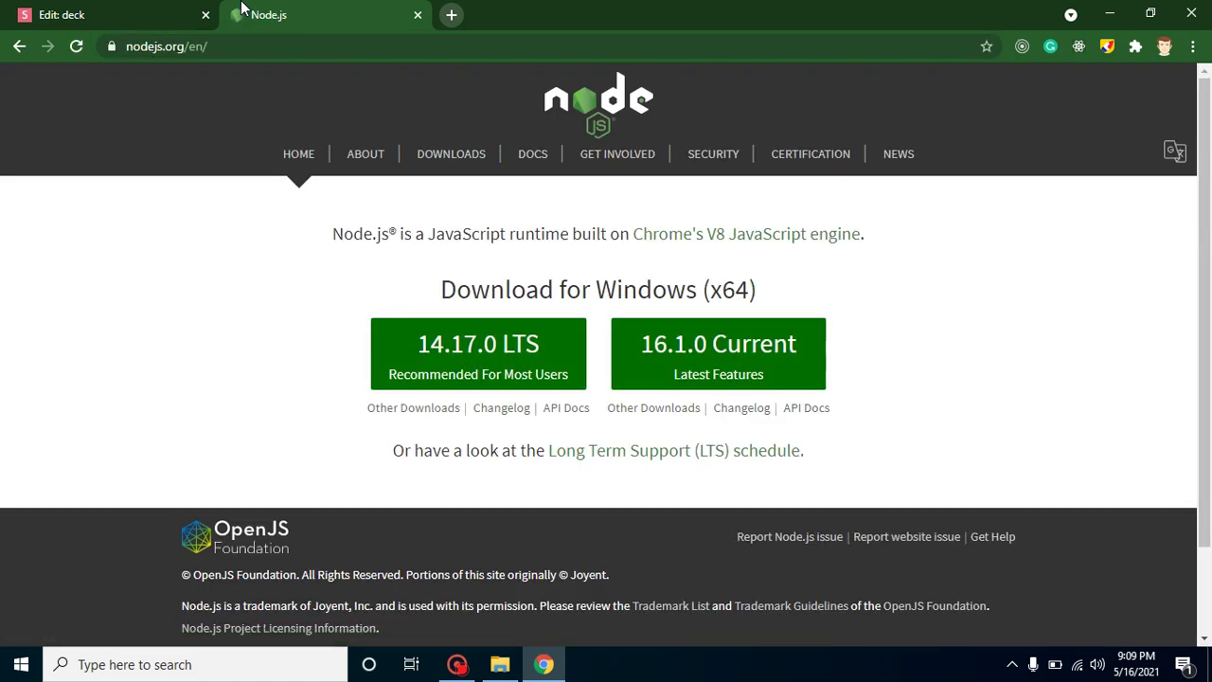
{"action": "left_click", "coordinate": [502, 355]}
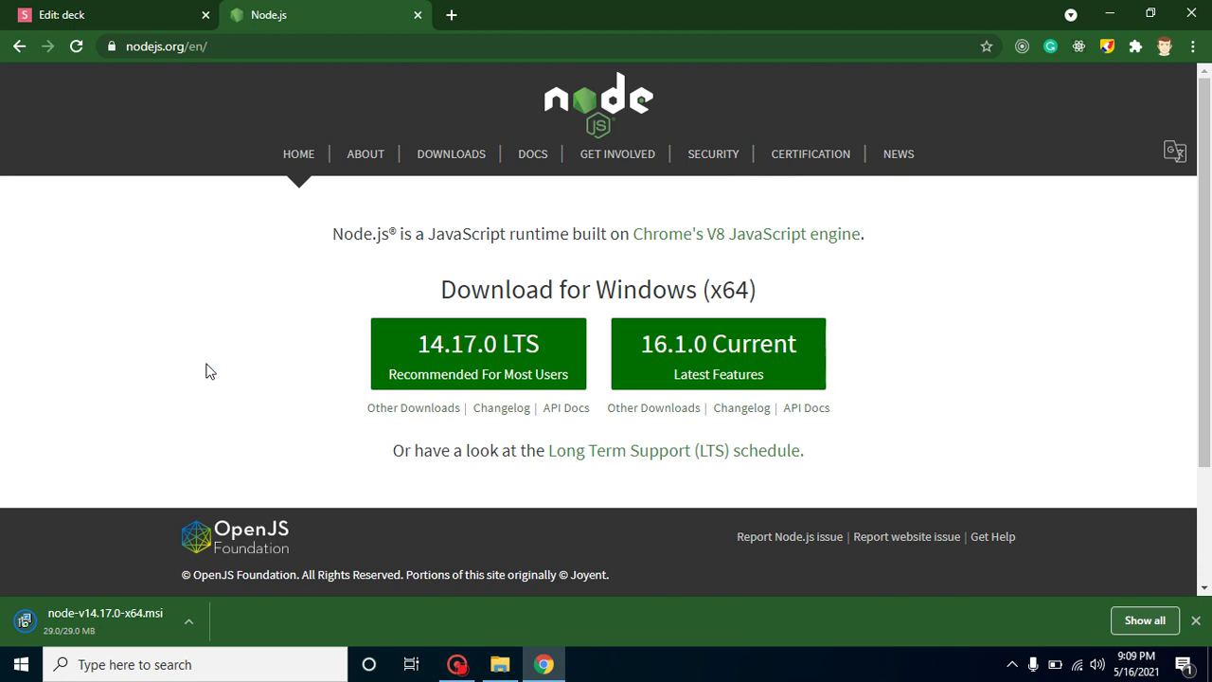
{"action": "left_click", "coordinate": [442, 161]}
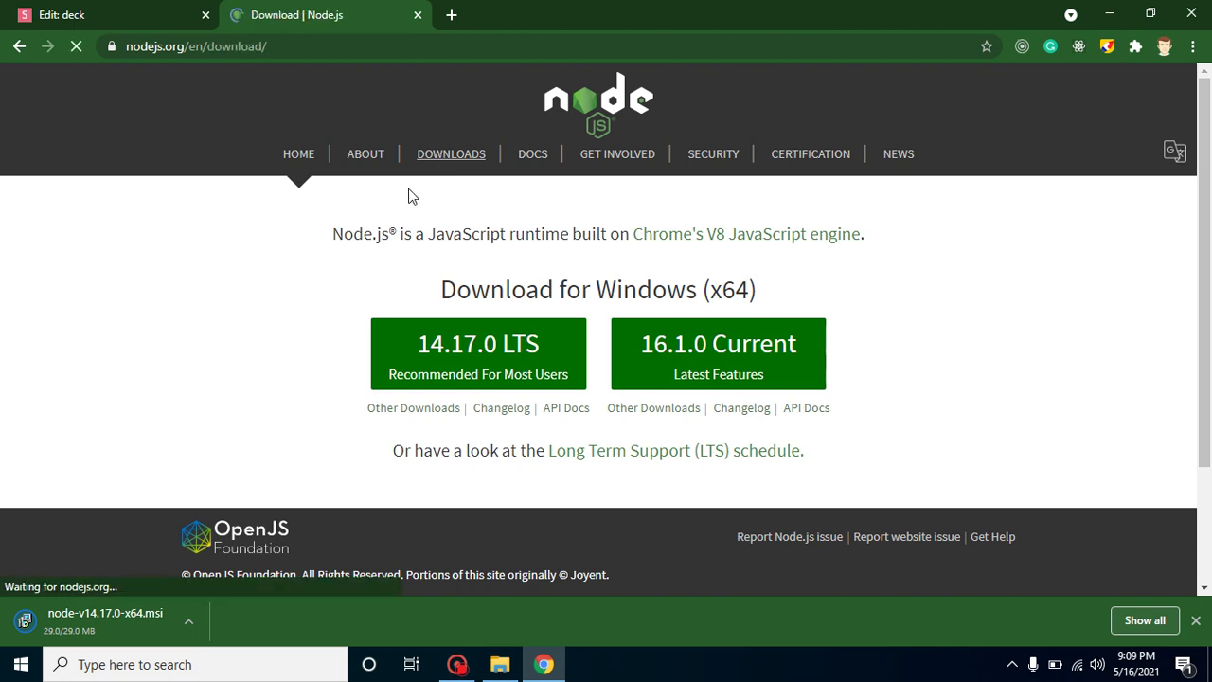
{"action": "scroll", "coordinate": [135, 395], "scroll_direction": "down", "scroll_amount": 2}
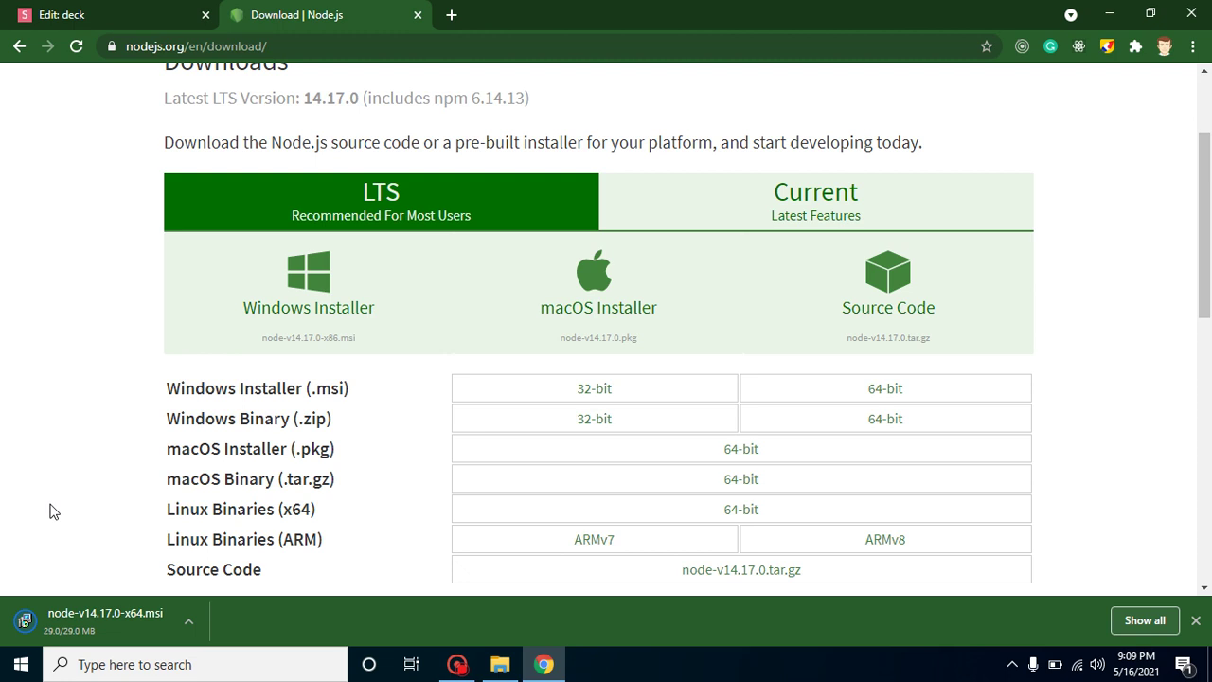
- Show the downloaded node-v14.17.0-x64.msi in its folder and launch the installer
{"action": "key", "text": "ctrl+j"}
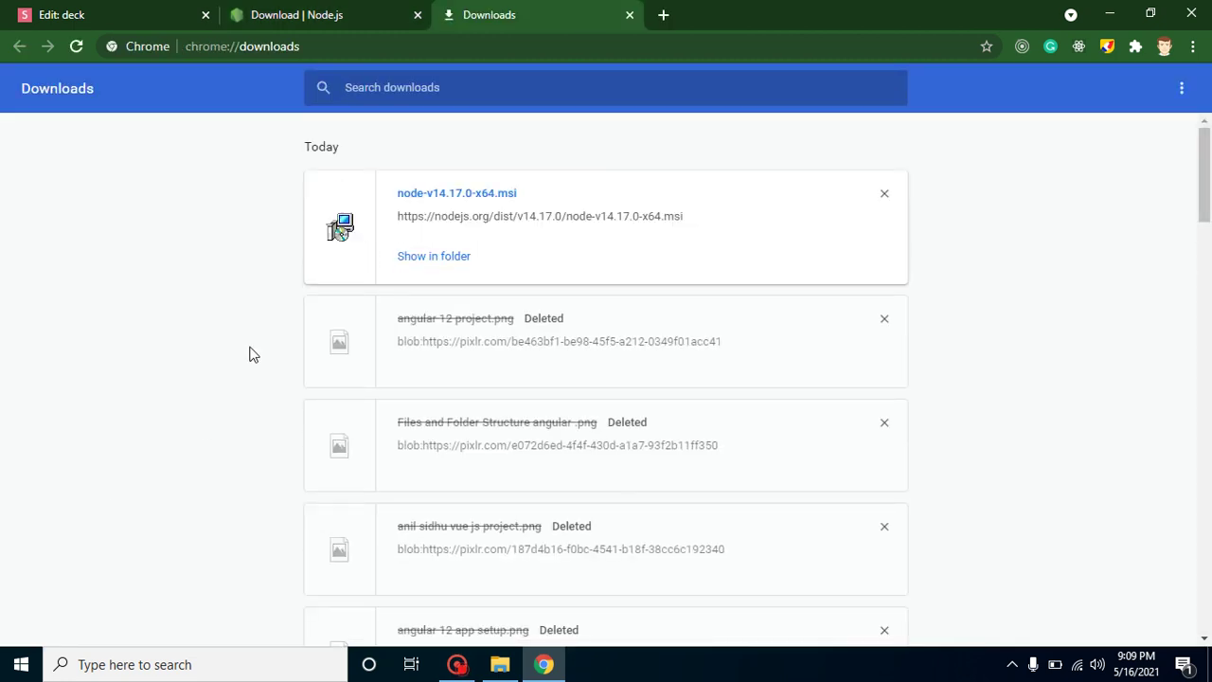
{"action": "left_click", "coordinate": [440, 256]}
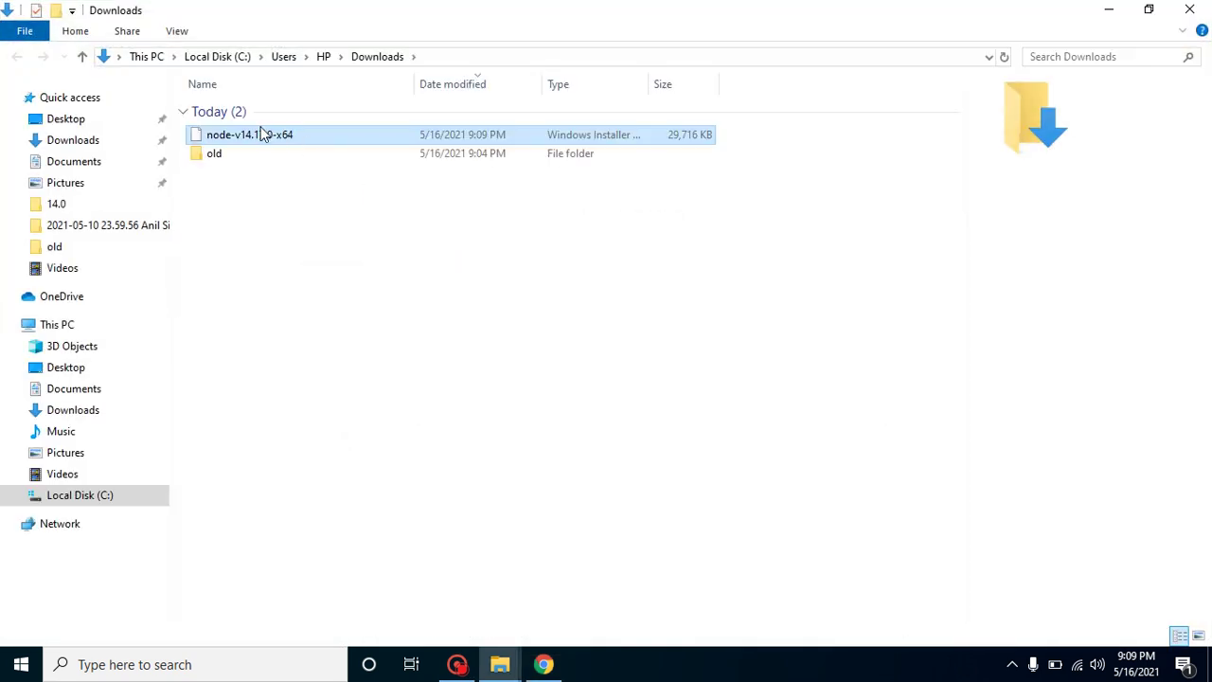
{"action": "left_click", "coordinate": [293, 284]}
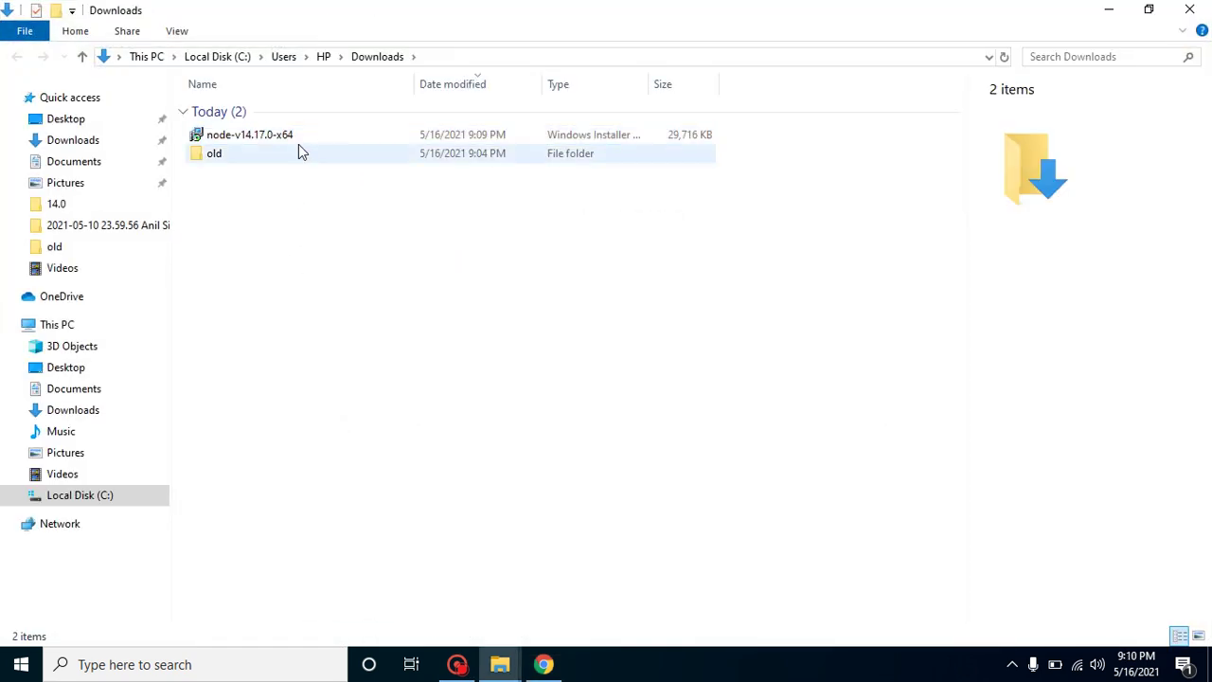
{"action": "double_click", "coordinate": [289, 138]}
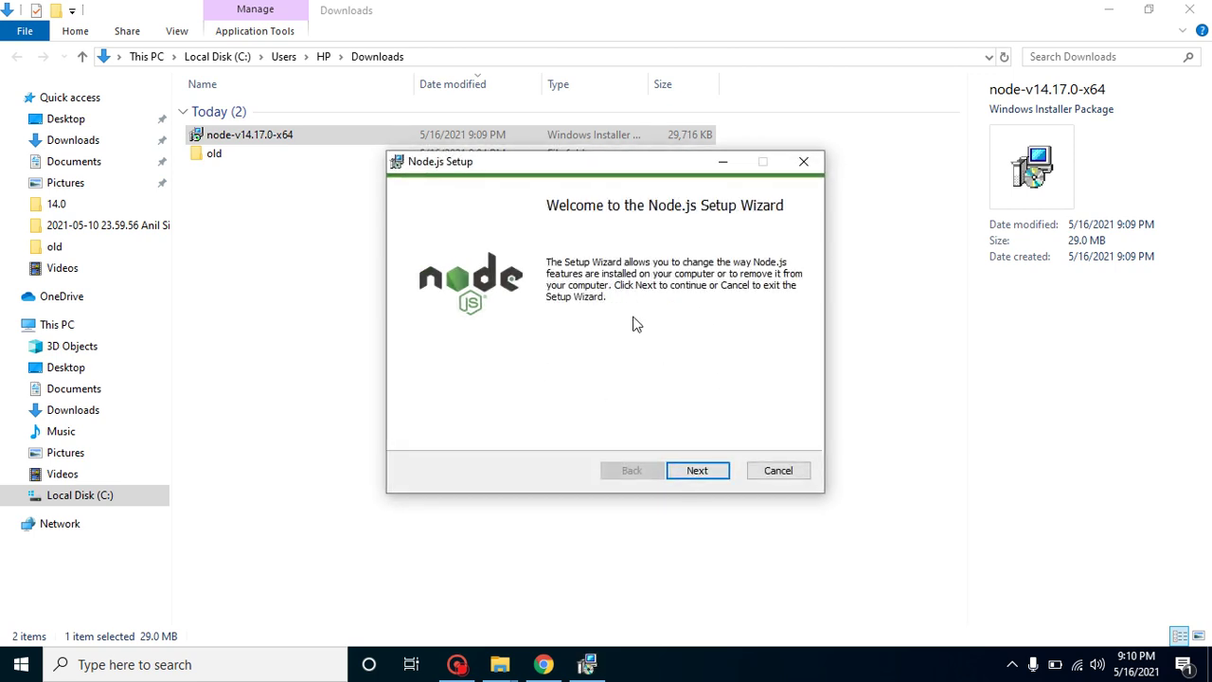
- Complete the Node.js Setup wizard with the Change operation, keeping the default features and leaving the native module tools unselected
{"action": "left_click", "coordinate": [715, 475]}
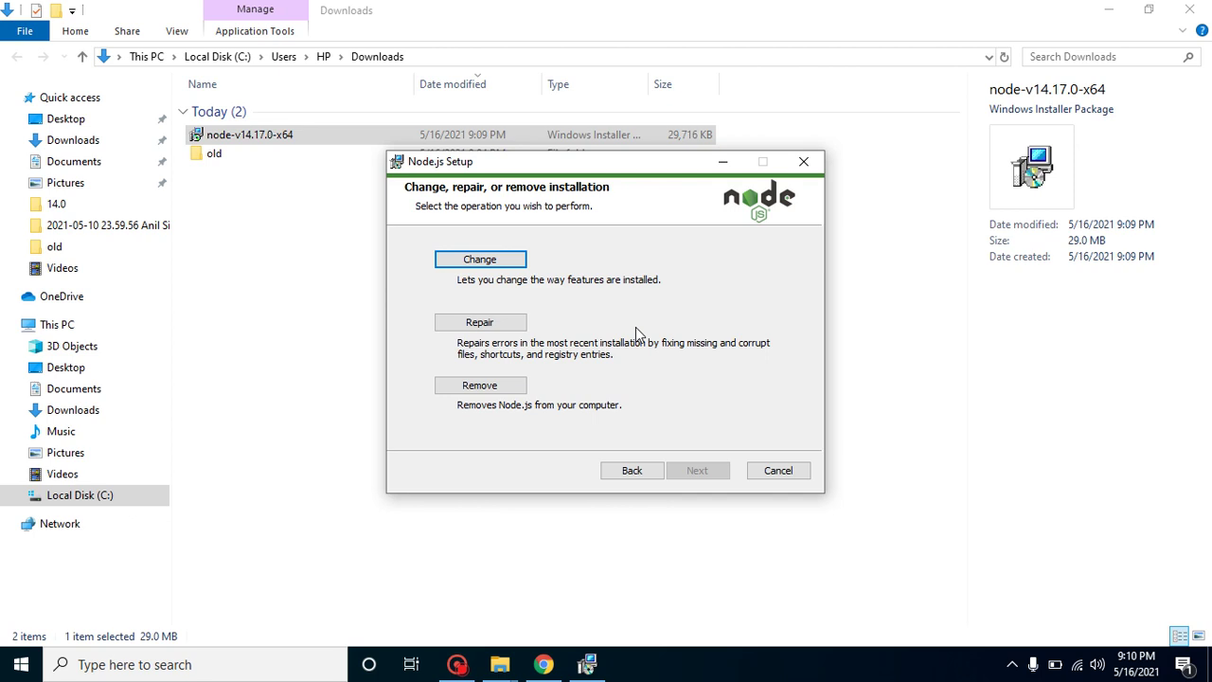
{"action": "left_click", "coordinate": [495, 259]}
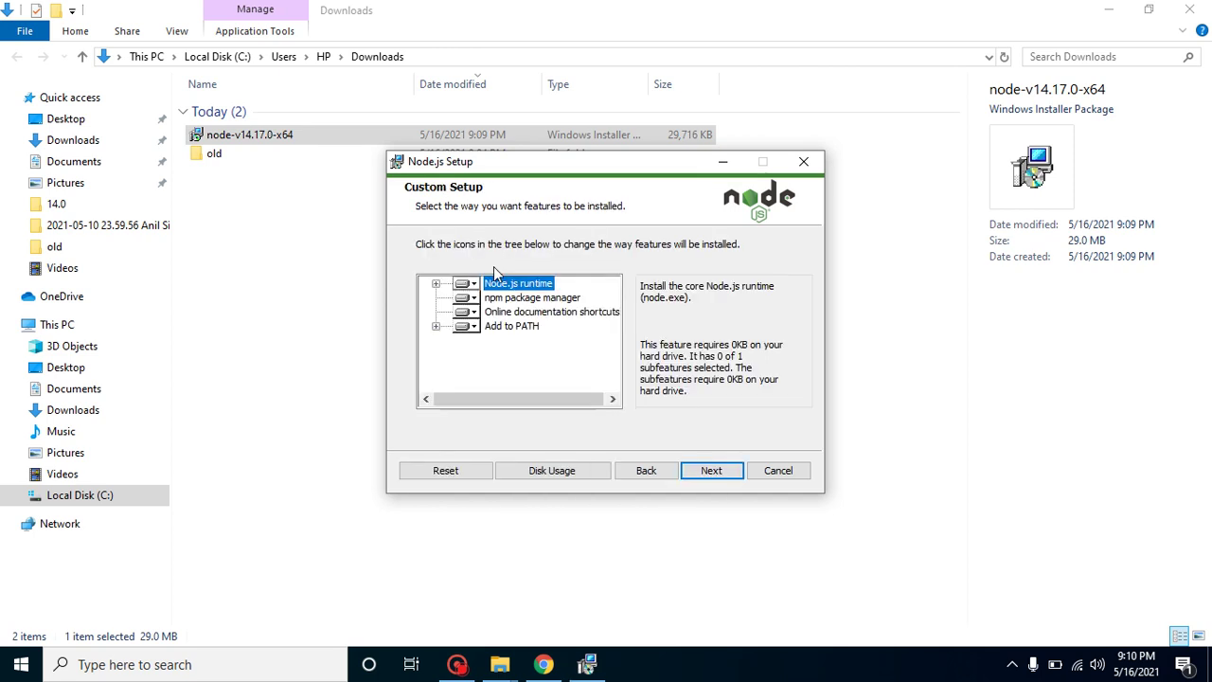
{"action": "left_click", "coordinate": [722, 482]}
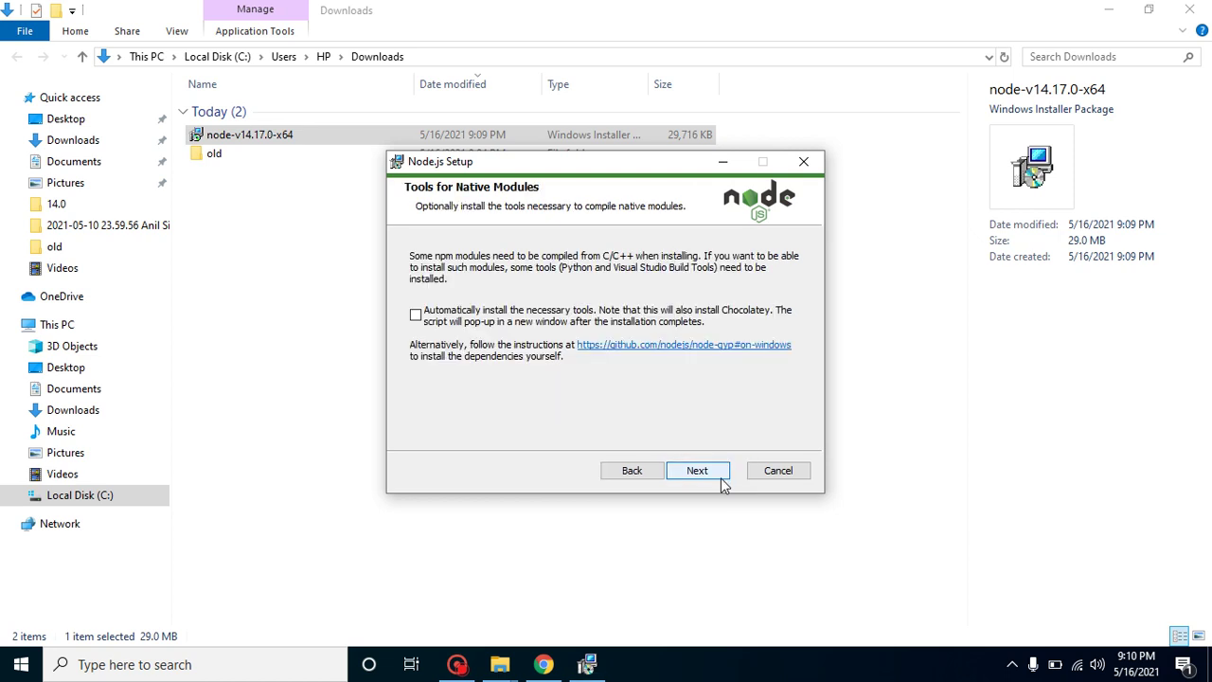
{"action": "left_click", "coordinate": [722, 482]}
{"action": "left_click", "coordinate": [721, 483]}
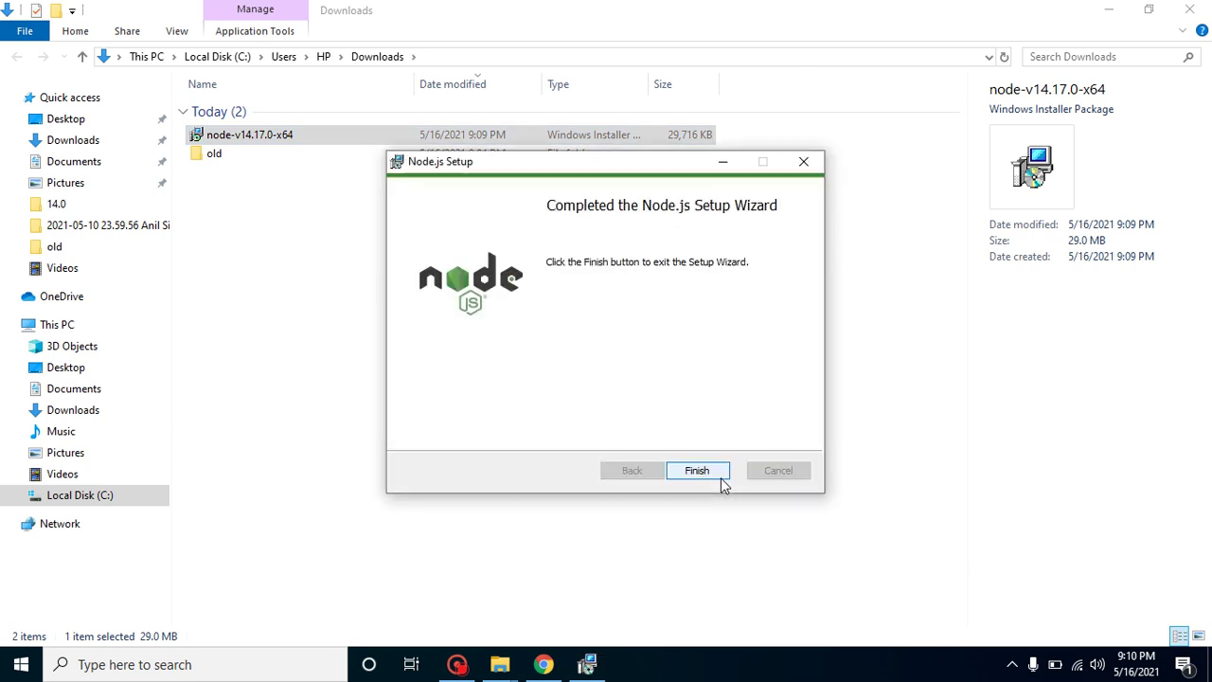
{"action": "left_click", "coordinate": [697, 471]}
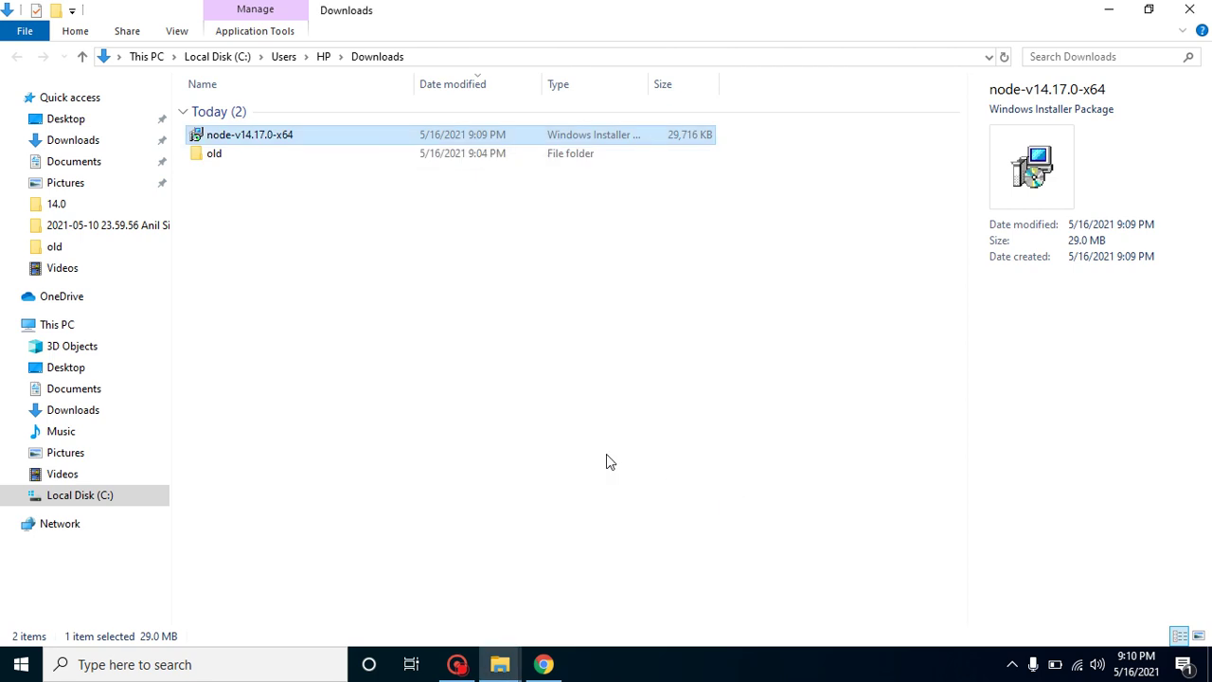
- Open a Command Prompt and check the installed Node.js version with node -v
{"action": "key", "text": "super"}
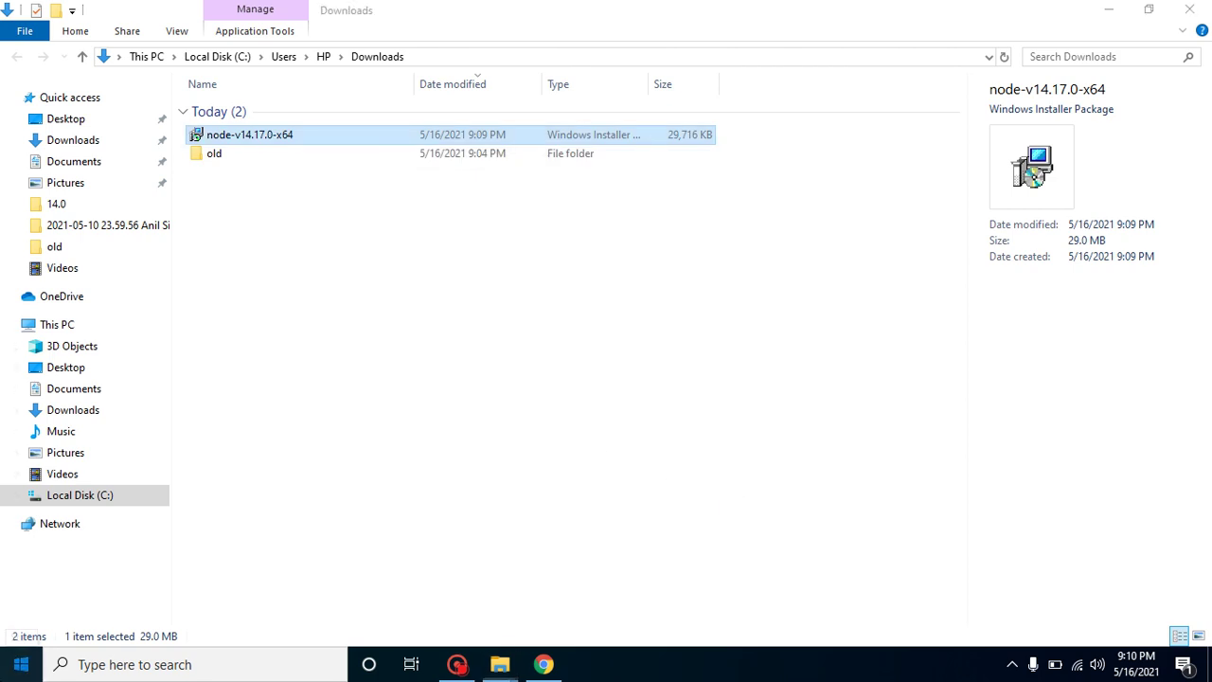
{"action": "type", "text": "cmd"}
{"action": "key", "text": "Return"}
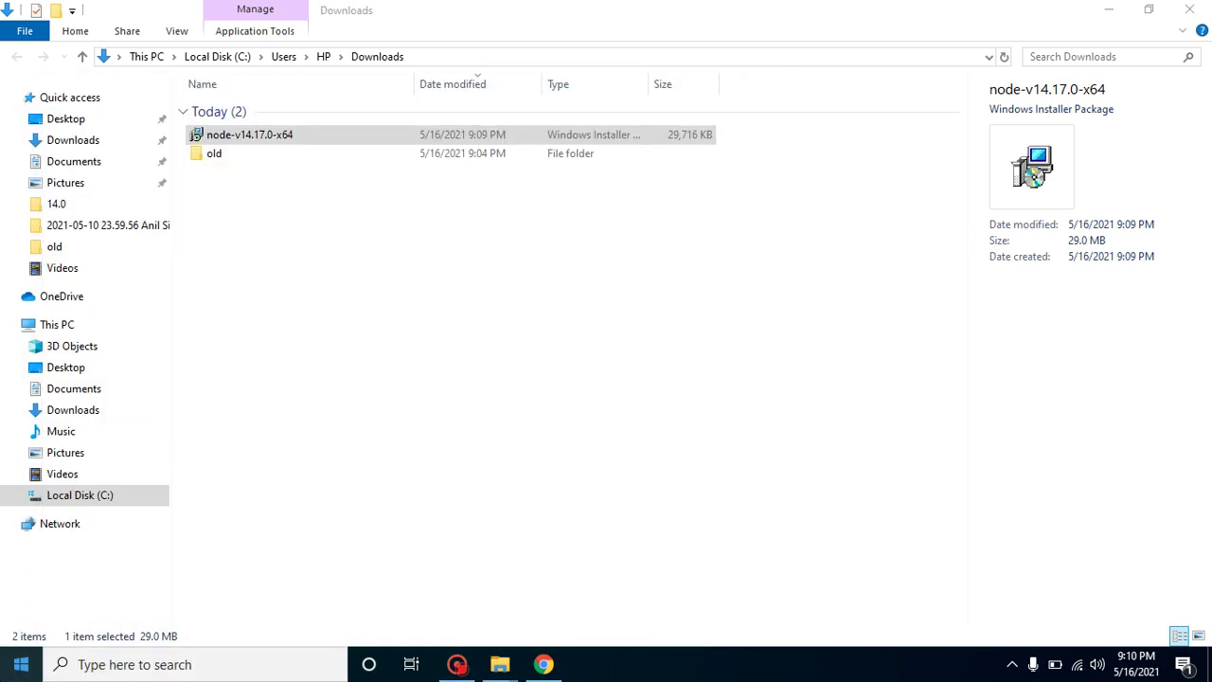
{"action": "type", "text": "node "}
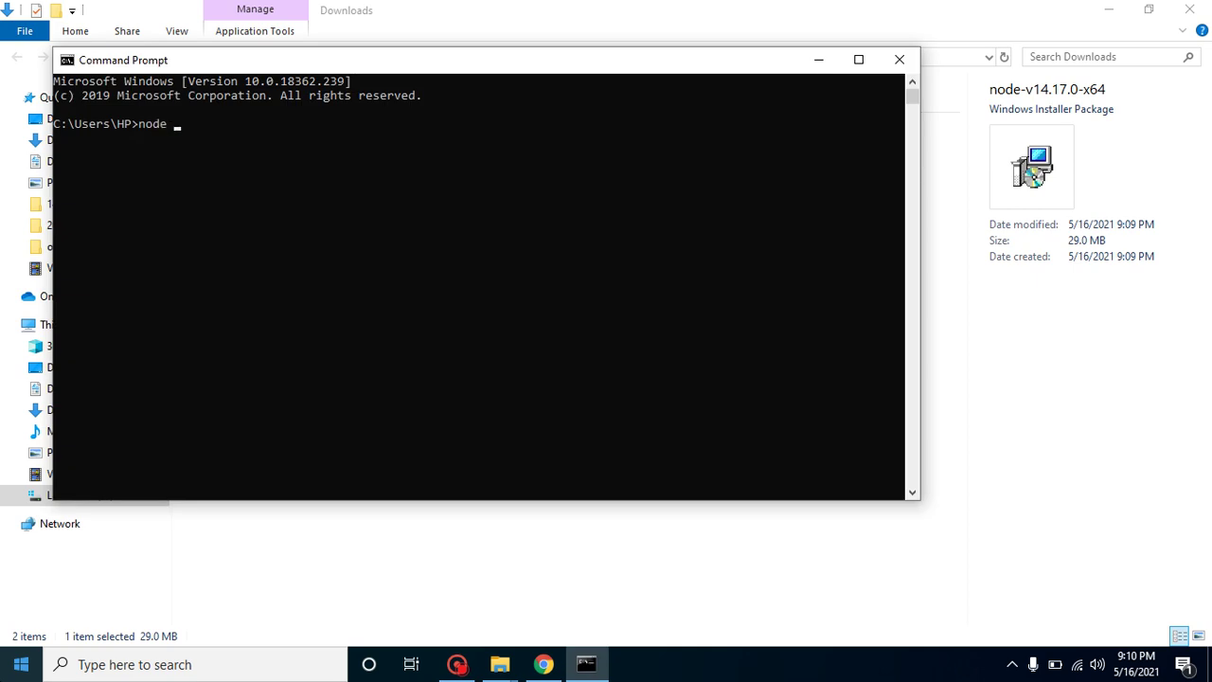
{"action": "type", "text": "-v"}
{"action": "key", "text": "Return"}
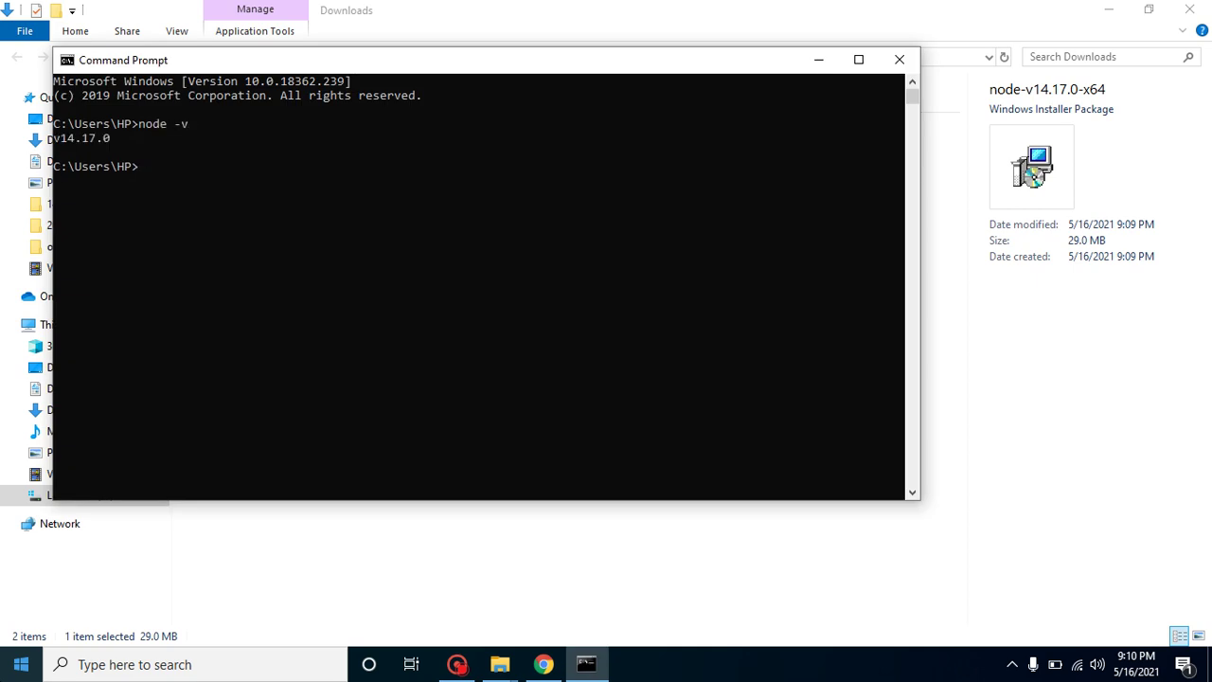
- Check the installed npm version with npm -v and close the Command Prompt
{"action": "left_click", "coordinate": [333, 237]}
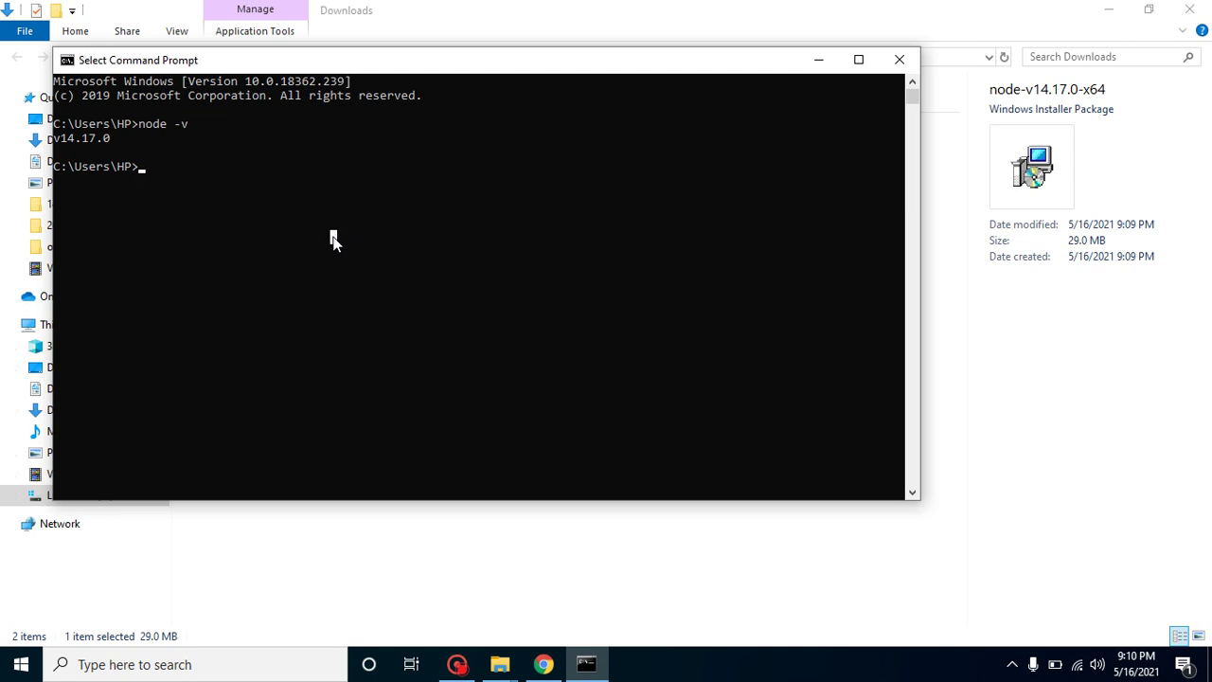
{"action": "type", "text": "npm -v"}
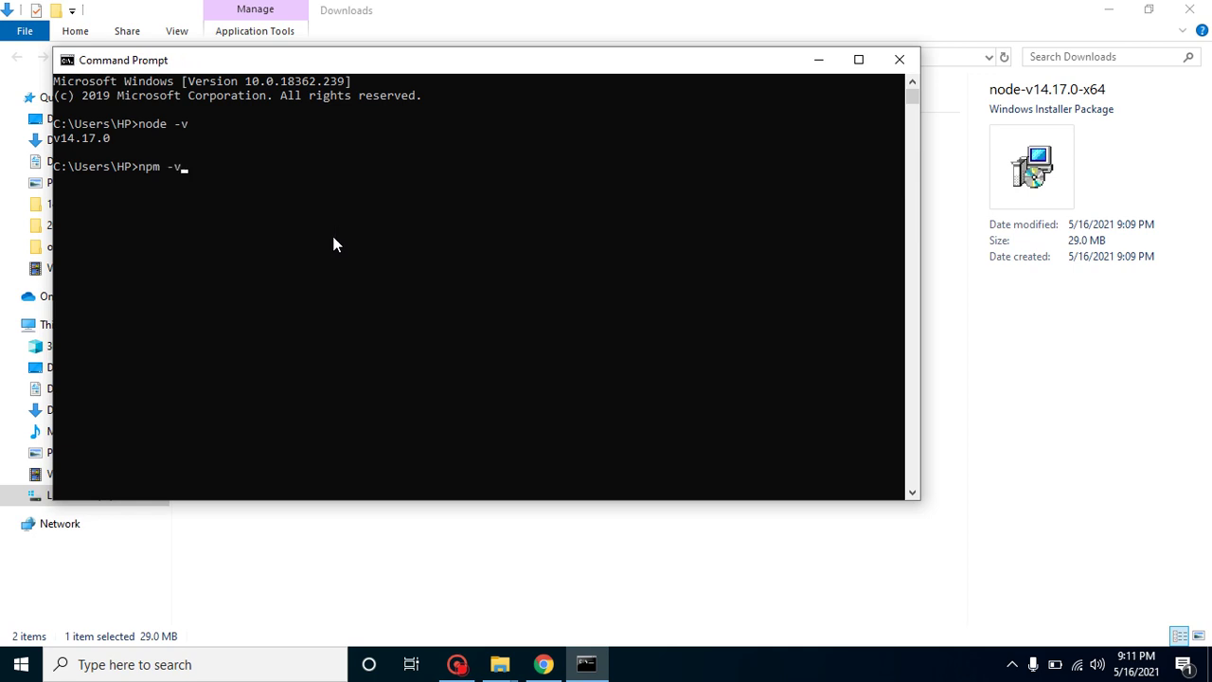
{"action": "key", "text": "Return"}
{"action": "left_click", "coordinate": [901, 58]}
- Switch to Chrome and close the Node.js and Downloads tabs
{"action": "left_click", "coordinate": [544, 664]}
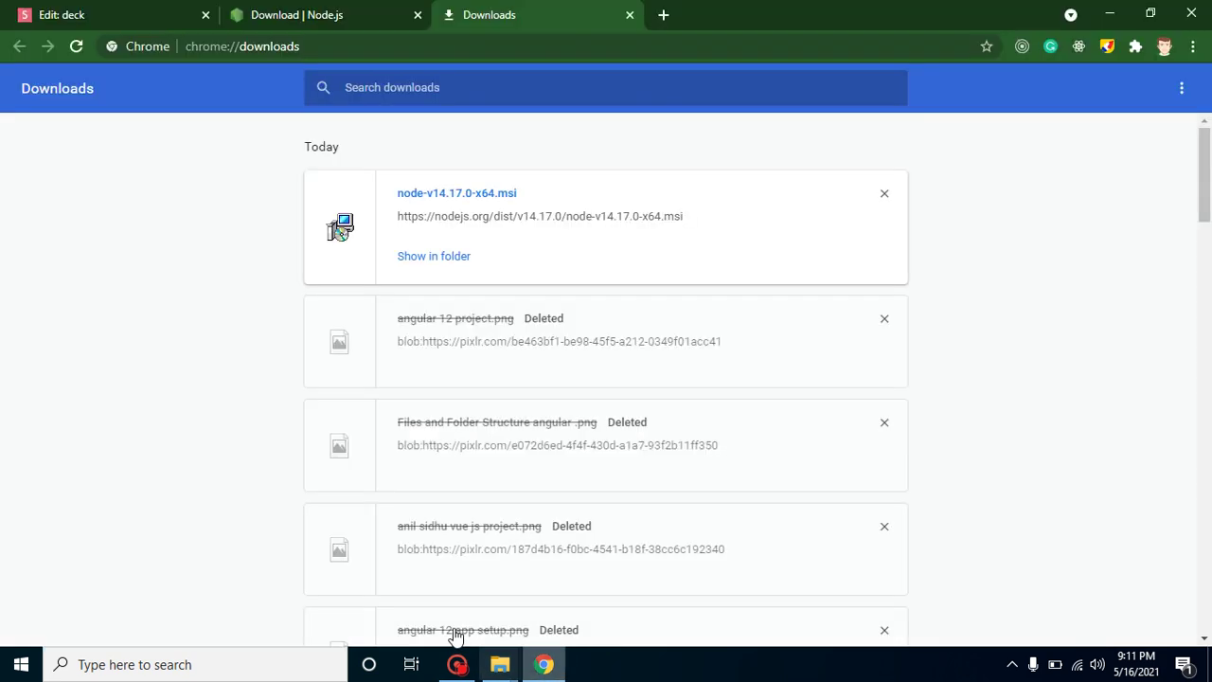
{"action": "left_click", "coordinate": [418, 15]}
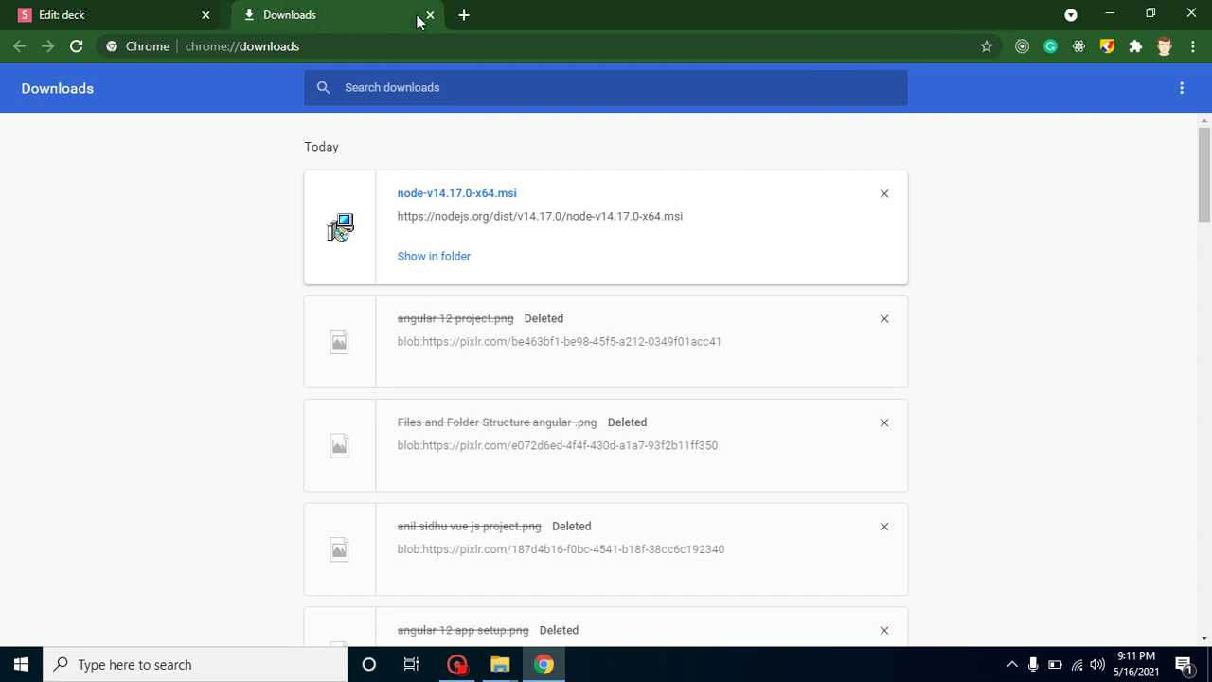
{"action": "left_click", "coordinate": [418, 15]}
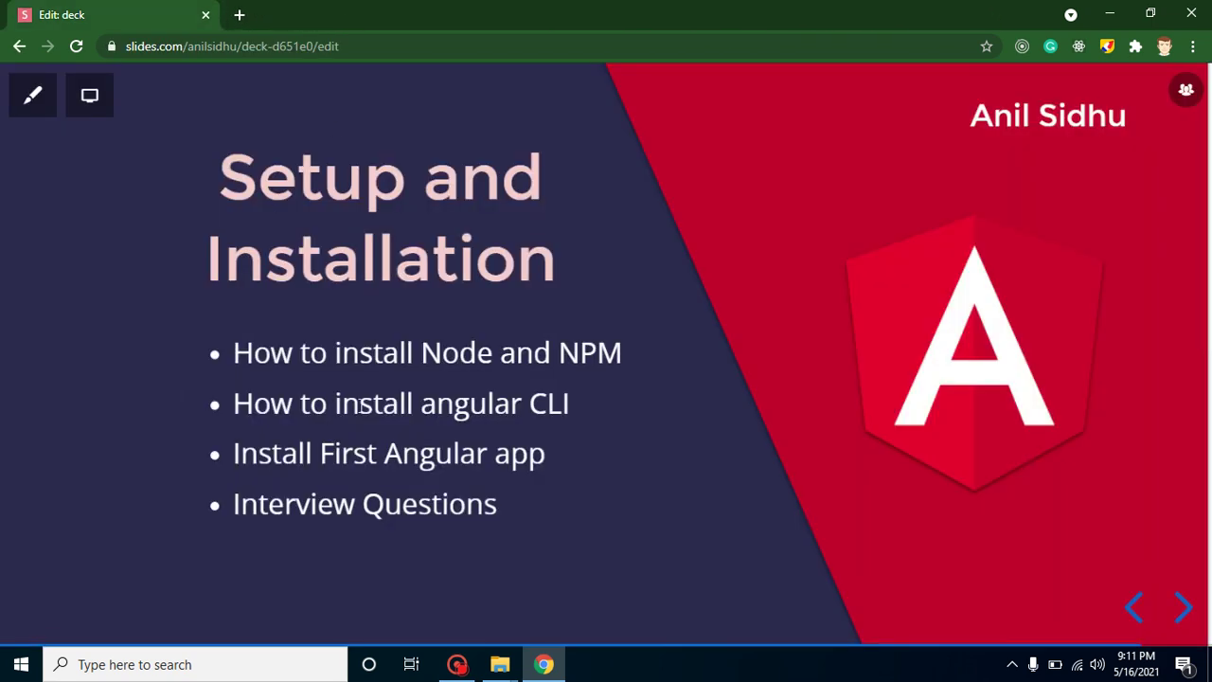
- Search for "angular cli" in a new tab and open the CLI Overview and Command Reference page on angular.io
{"action": "left_click", "coordinate": [240, 15]}
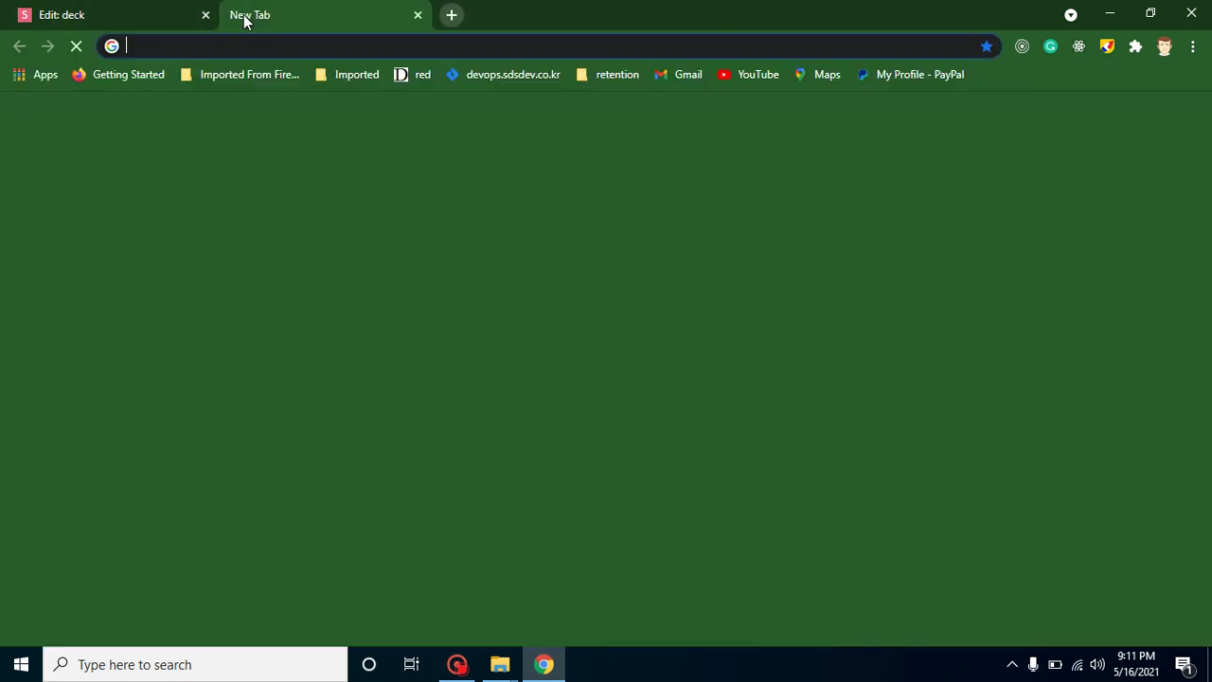
{"action": "type", "text": "angular cli"}
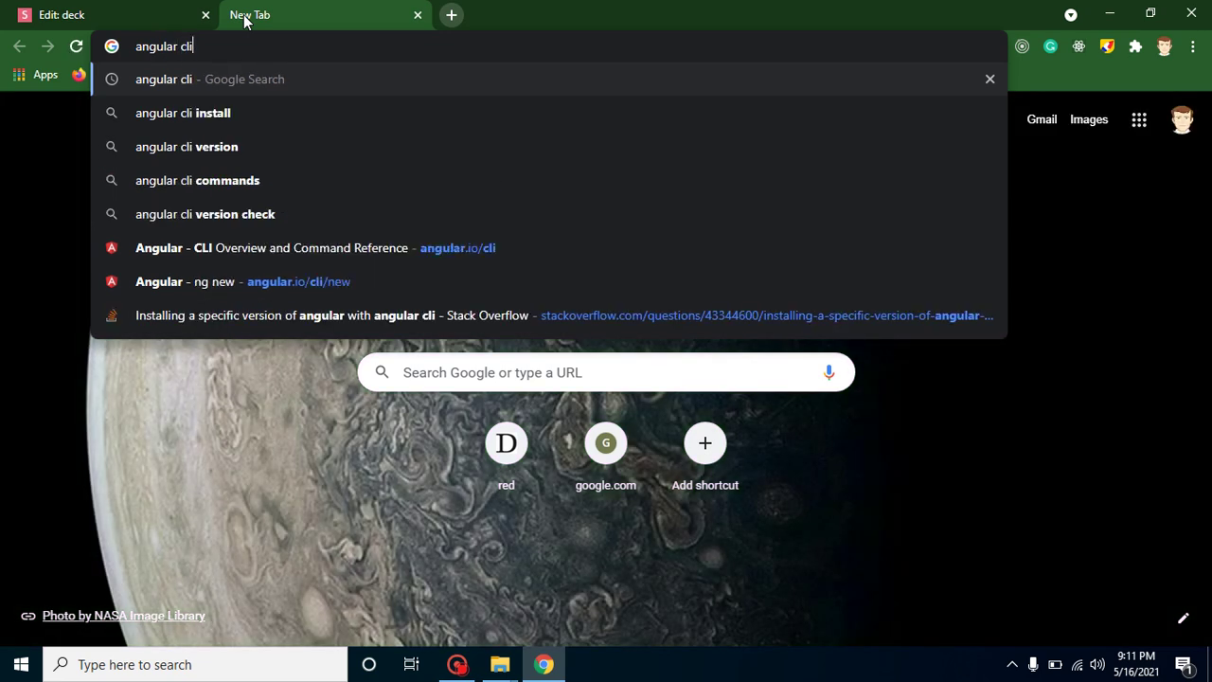
{"action": "key", "text": "Return"}
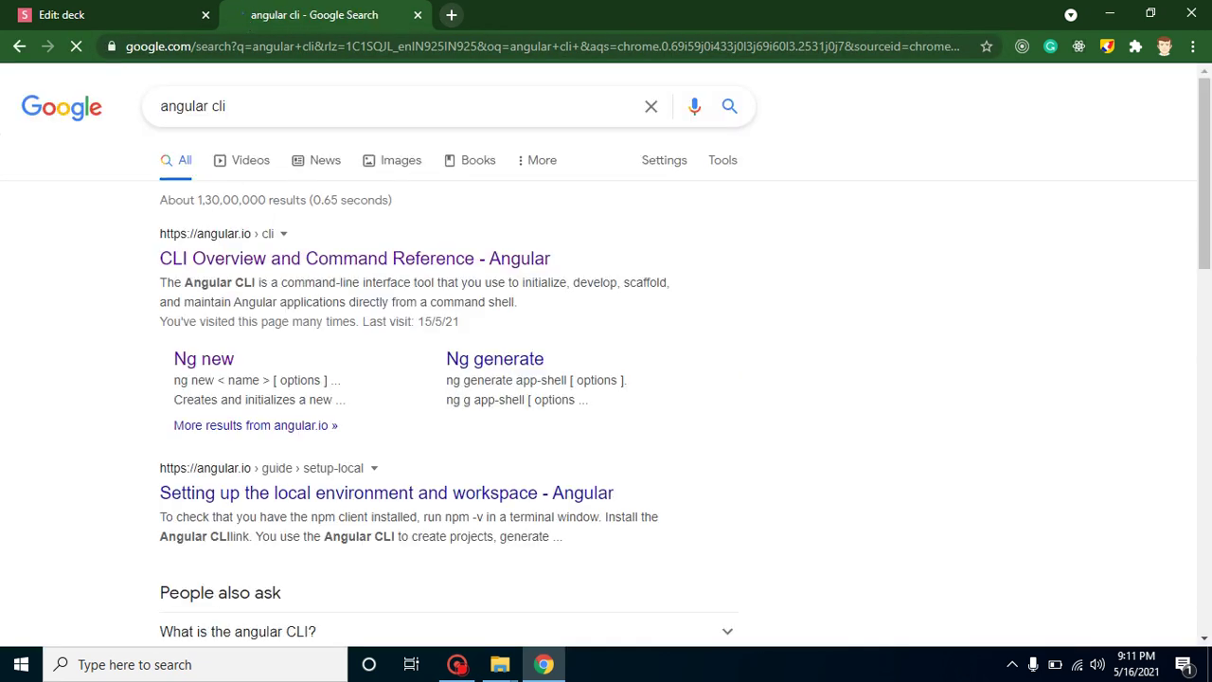
{"action": "left_click", "coordinate": [277, 256]}
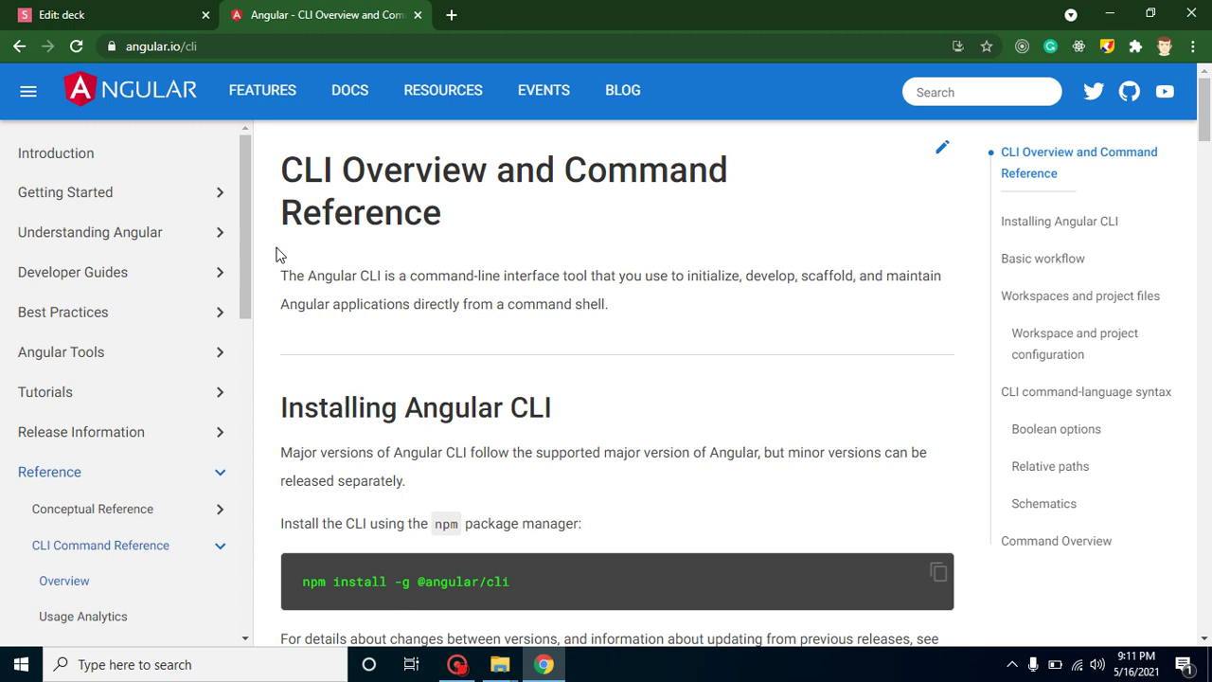
- Examine the Angular CLI install command and the Basic workflow commands for creating and serving a project
{"action": "scroll", "coordinate": [275, 252], "scroll_direction": "down", "scroll_amount": 2}
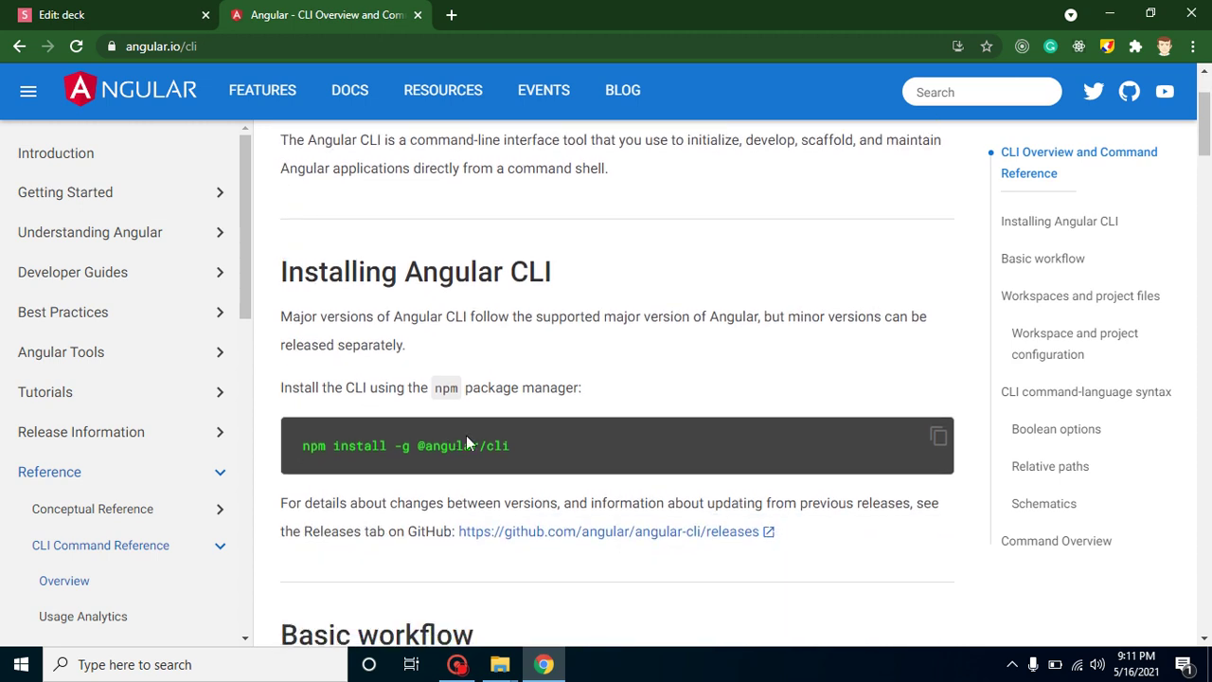
{"action": "scroll", "coordinate": [518, 443], "scroll_direction": "down", "scroll_amount": 10}
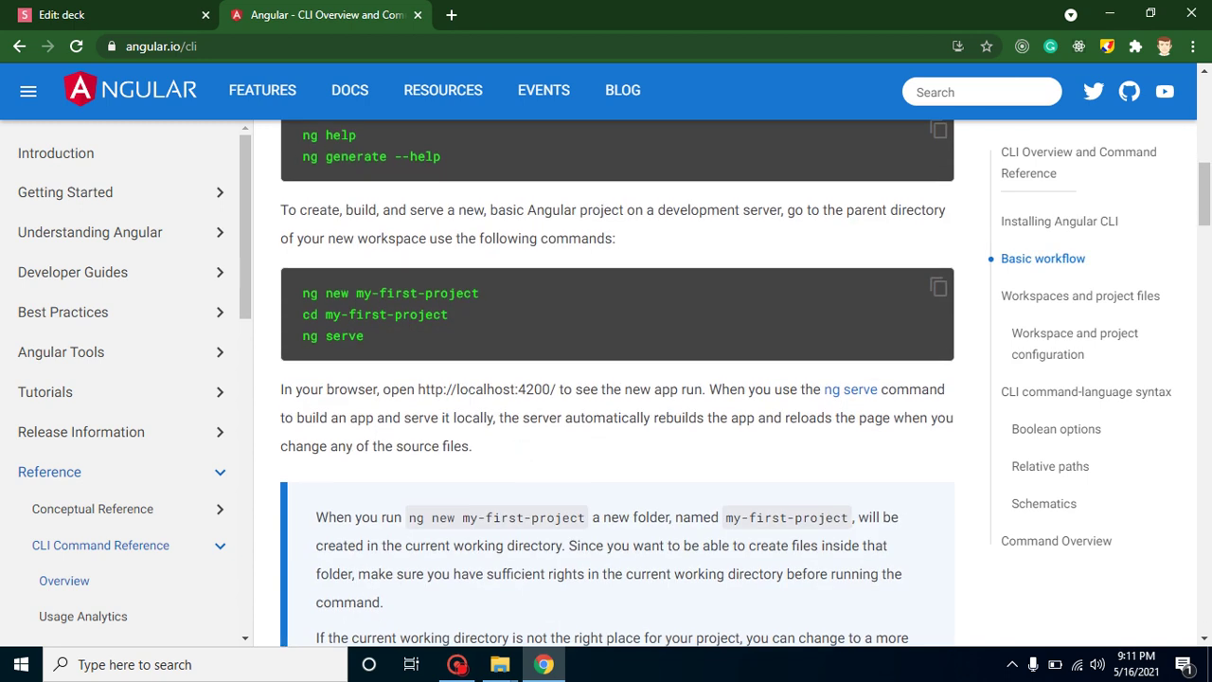
{"action": "left_click_drag", "start_coordinate": [308, 294], "coordinate": [425, 349]}
{"action": "left_click", "coordinate": [425, 348]}
{"action": "scroll", "coordinate": [431, 353], "scroll_direction": "up", "scroll_amount": 4}
{"action": "scroll", "coordinate": [431, 353], "scroll_direction": "up", "scroll_amount": 2}
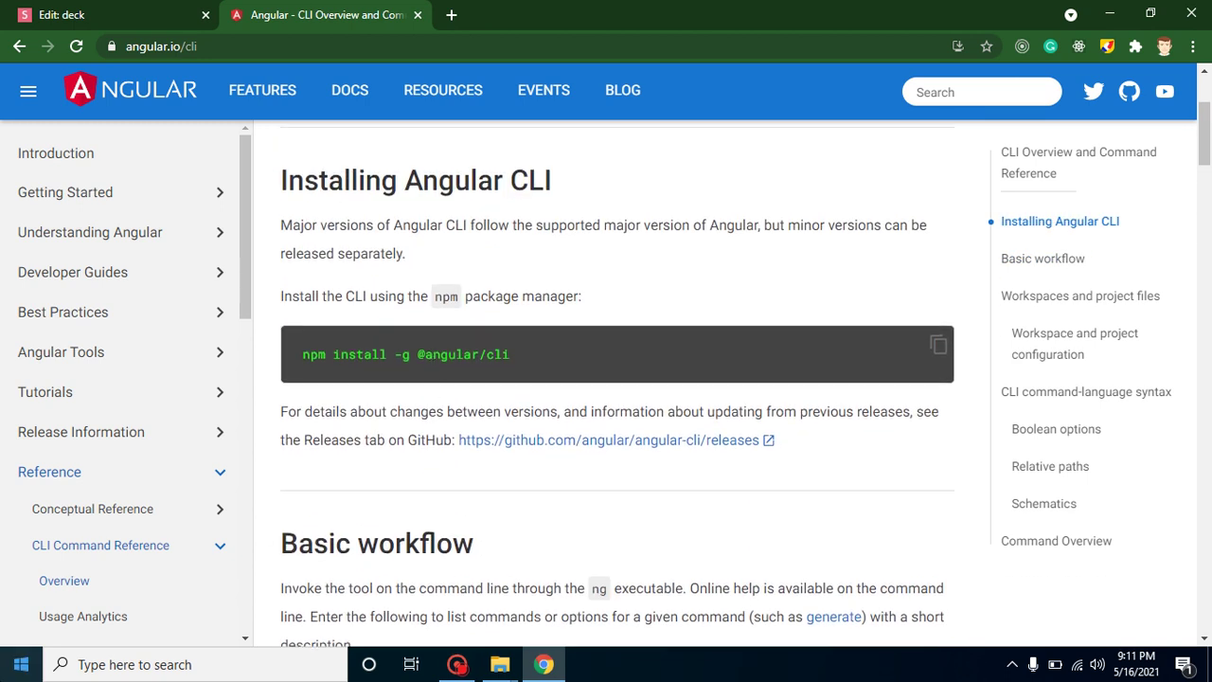
- Open a new Command Prompt and move its window down, clear of the Installing Angular CLI heading
{"action": "left_click", "coordinate": [20, 663]}
{"action": "type", "text": "cmd"}
{"action": "key", "text": "Return"}
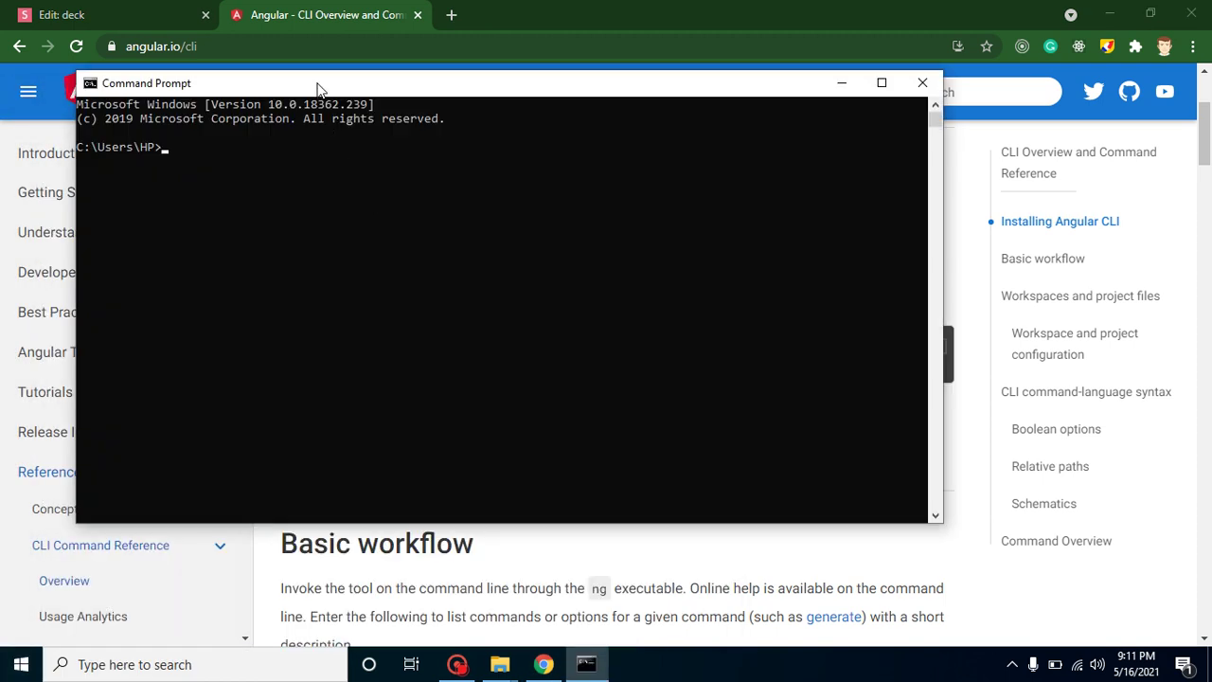
{"action": "left_click_drag", "start_coordinate": [318, 85], "coordinate": [522, 261]}
{"action": "left_click_drag", "start_coordinate": [528, 337], "coordinate": [543, 232]}
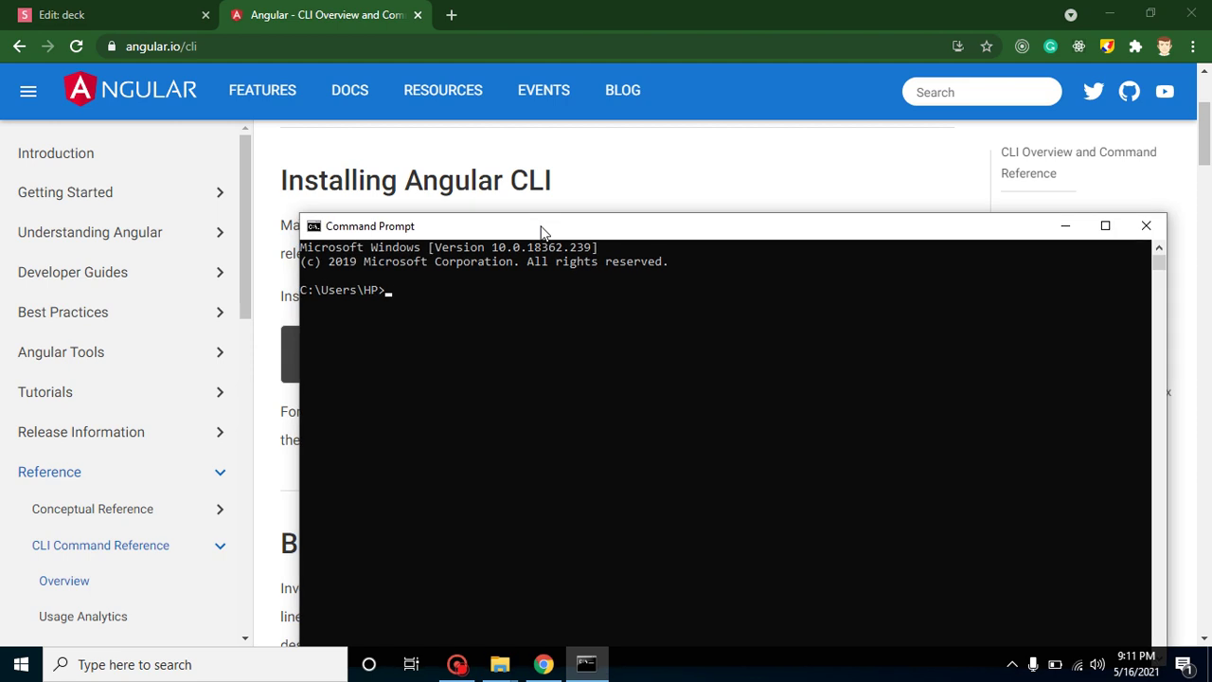
{"action": "type", "text": "npm install"}
{"action": "left_click", "coordinate": [649, 189]}
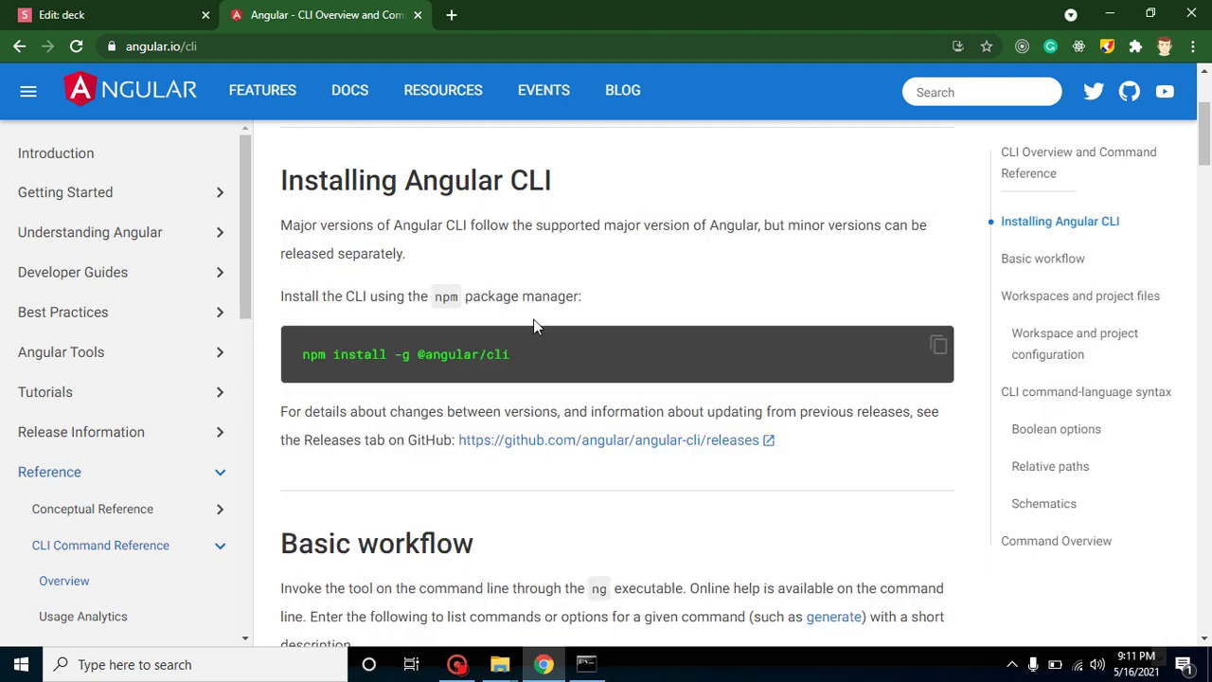
{"action": "left_click", "coordinate": [587, 672]}
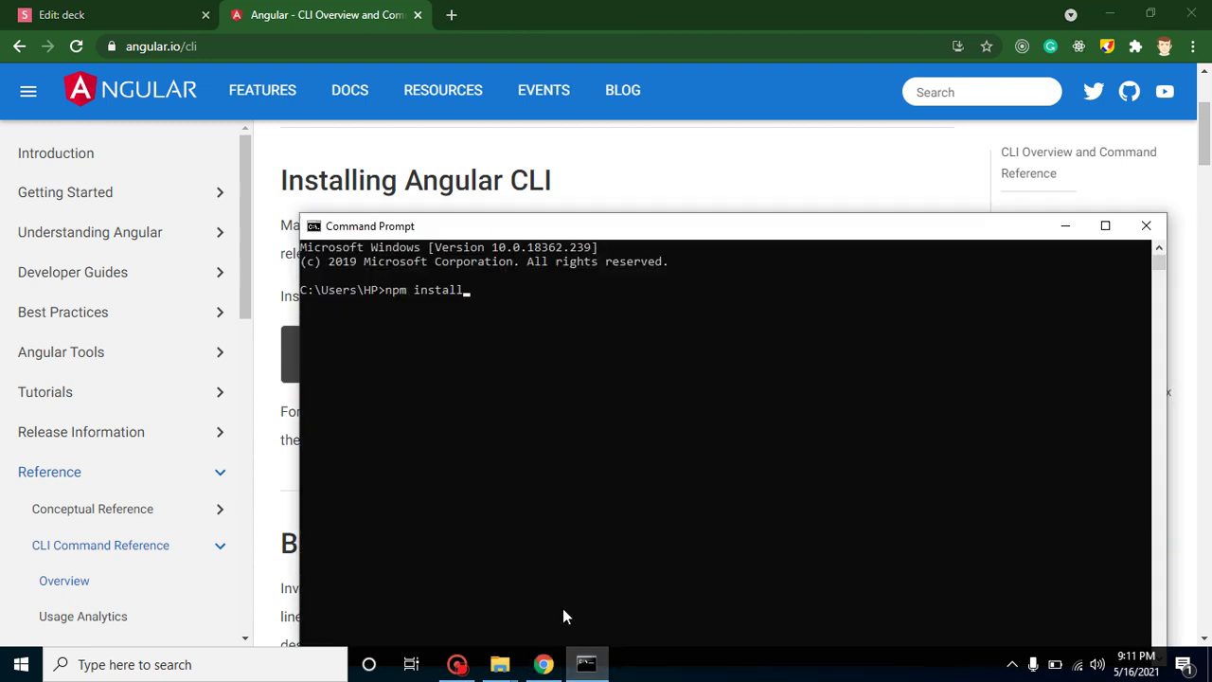
{"action": "left_click", "coordinate": [588, 673]}
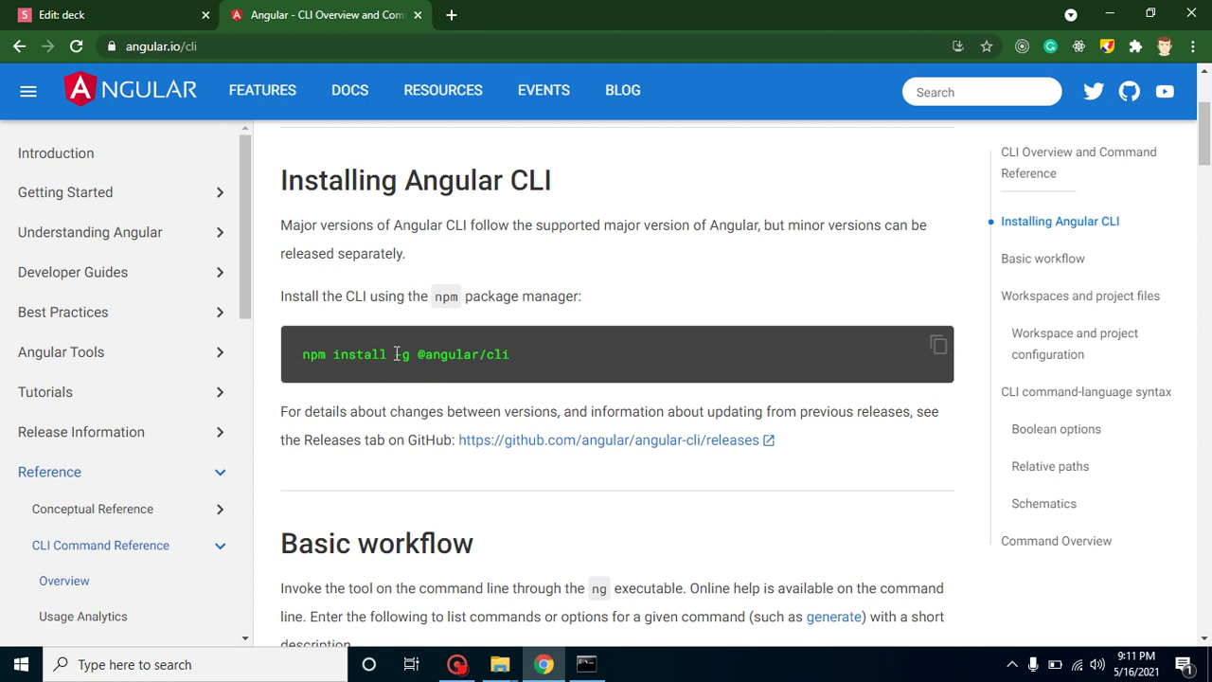
{"action": "double_click", "coordinate": [405, 354]}
{"action": "left_click", "coordinate": [410, 353]}
{"action": "left_click", "coordinate": [586, 663]}
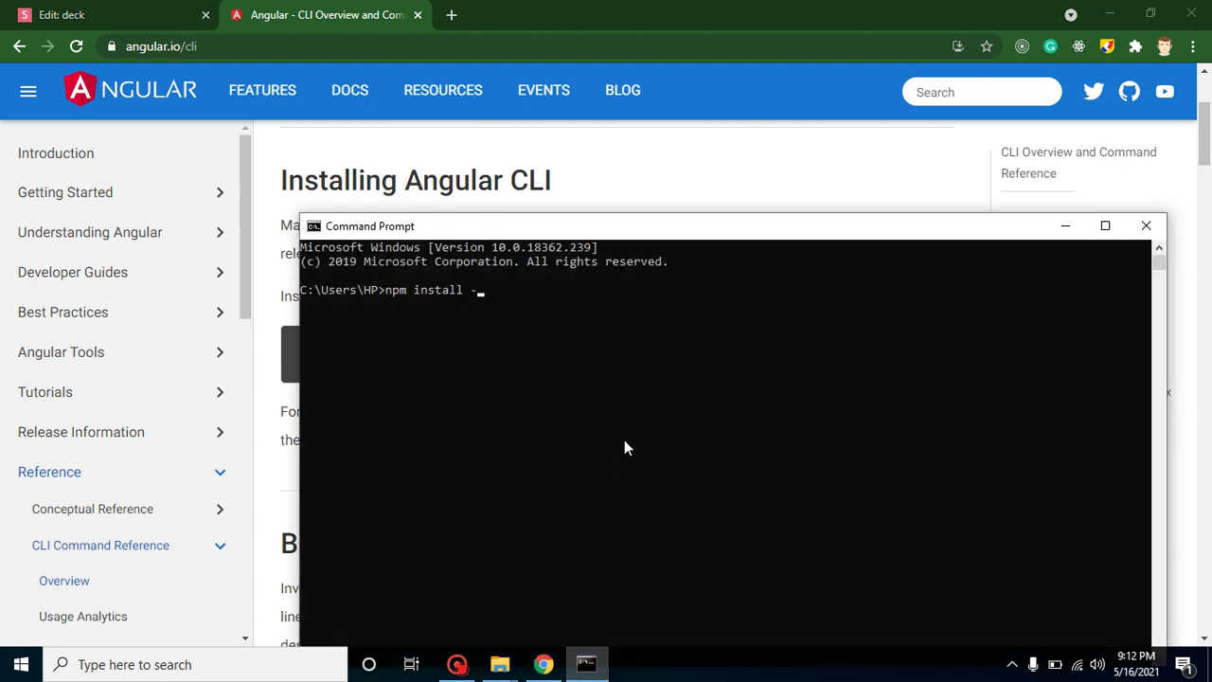
{"action": "type", "text": "-g @angular"}
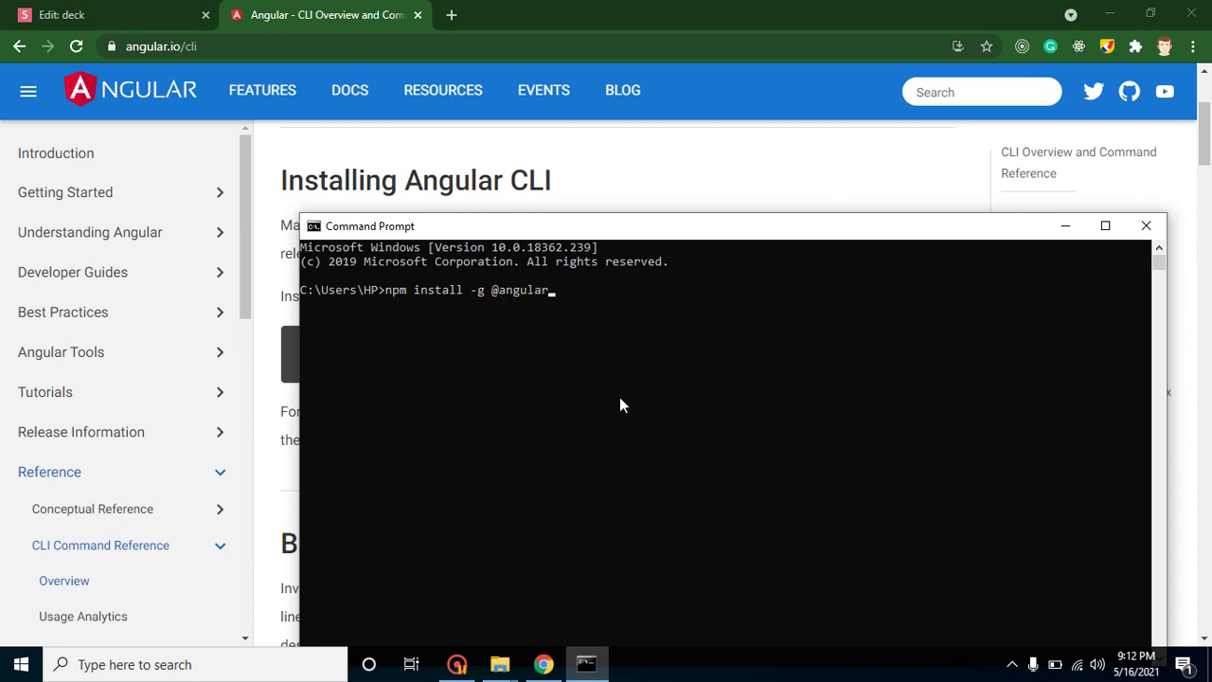
{"action": "type", "text": "/cli"}
{"action": "key", "text": "Return"}
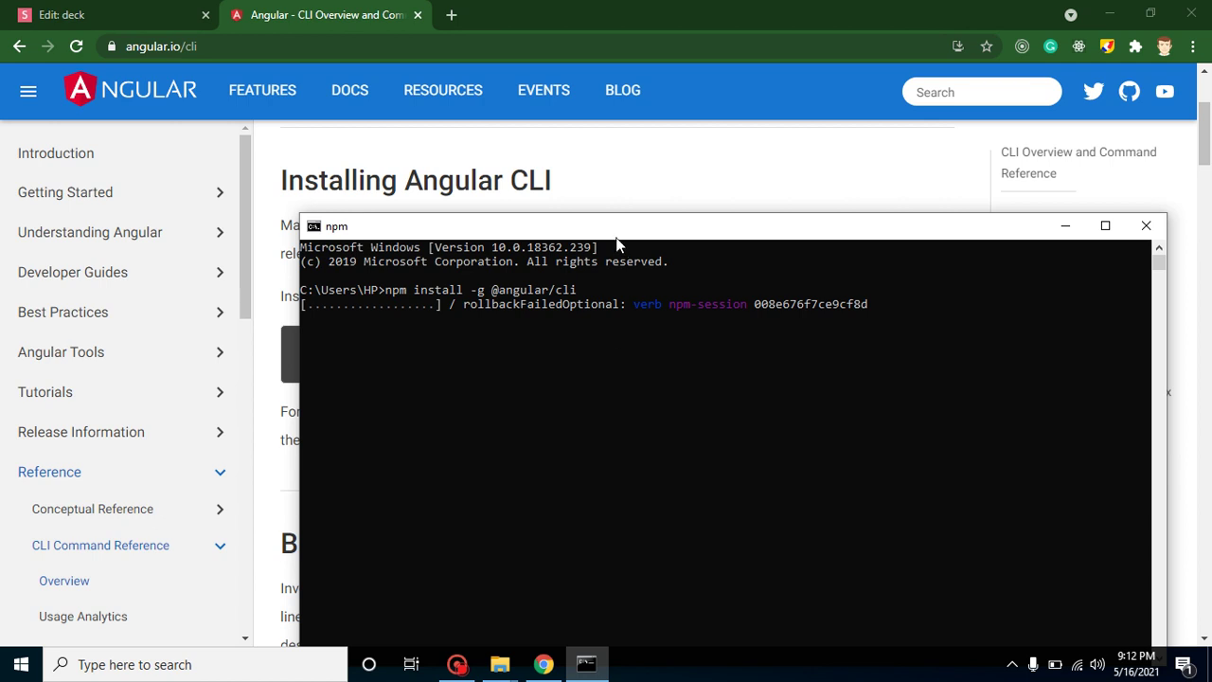
{"action": "left_click_drag", "start_coordinate": [617, 242], "coordinate": [594, 158]}
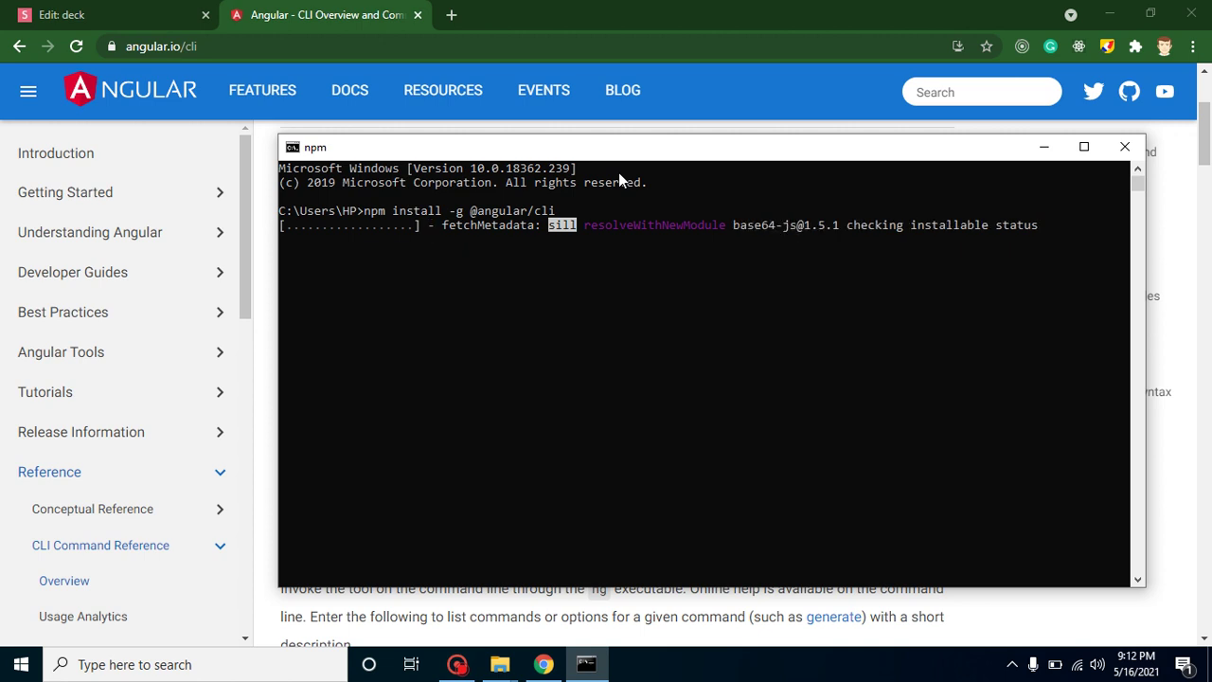
- Run ng version and examine the listed Angular CLI and npm versions
{"action": "left_click", "coordinate": [752, 311]}
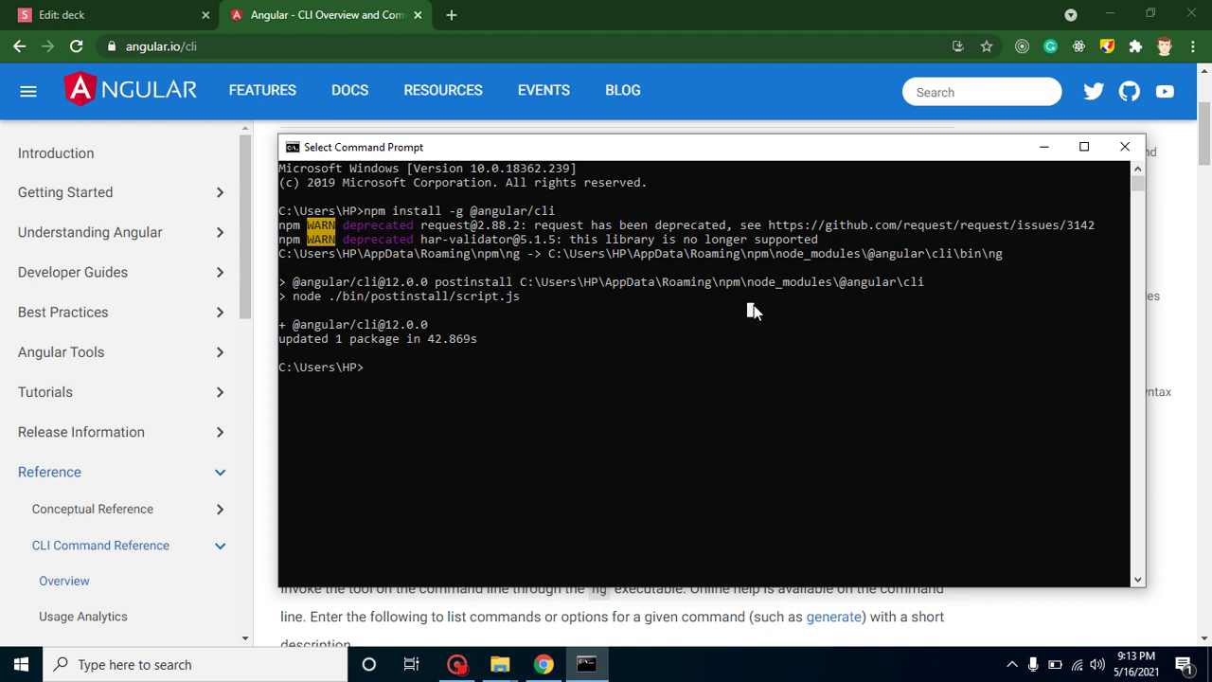
{"action": "type", "text": "ng"}
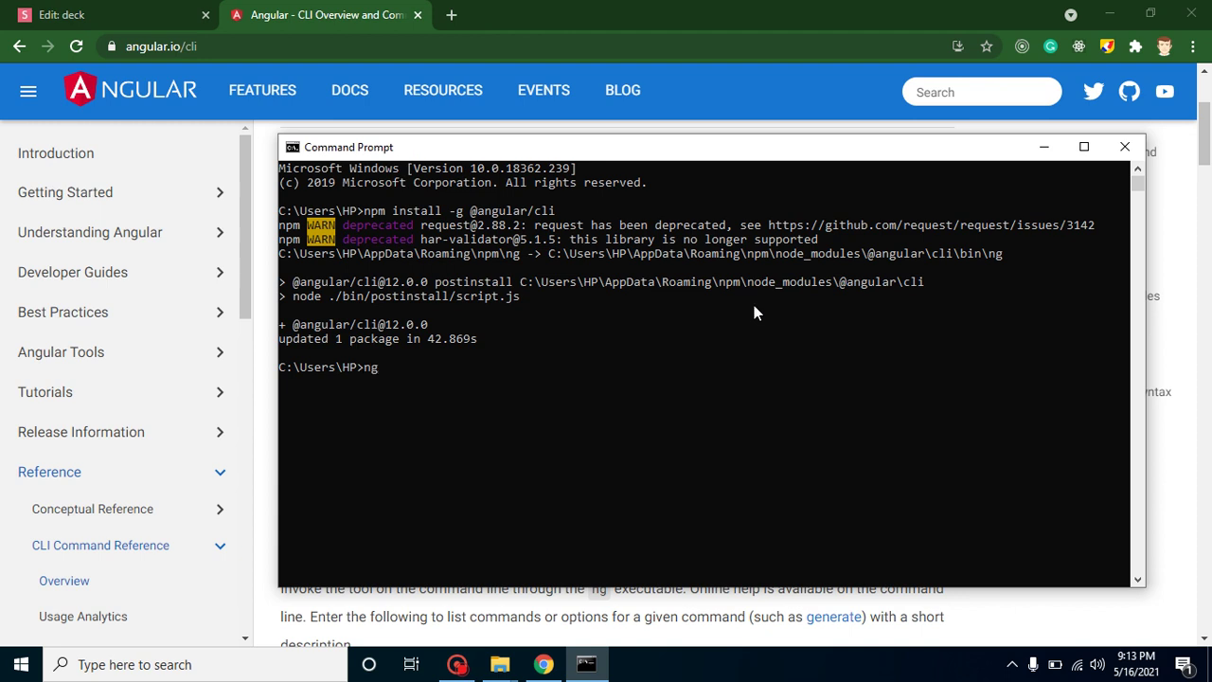
{"action": "type", "text": " version"}
{"action": "key", "text": "Return"}
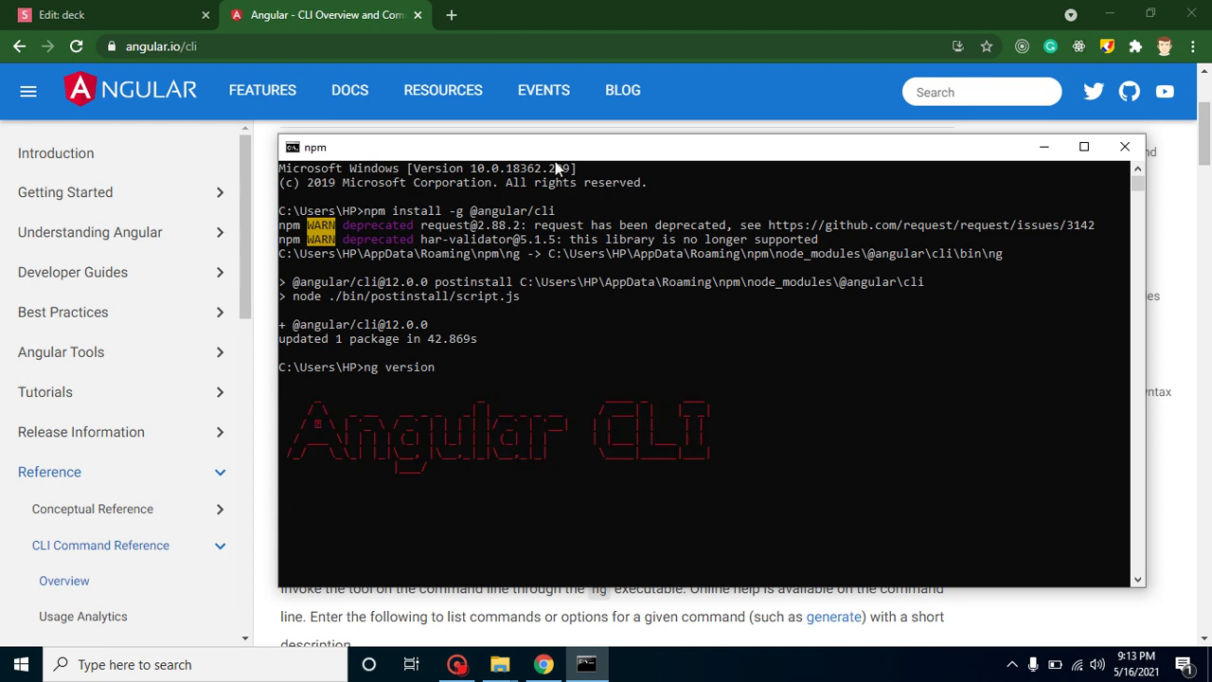
{"action": "left_click_drag", "start_coordinate": [548, 157], "coordinate": [517, 102]}
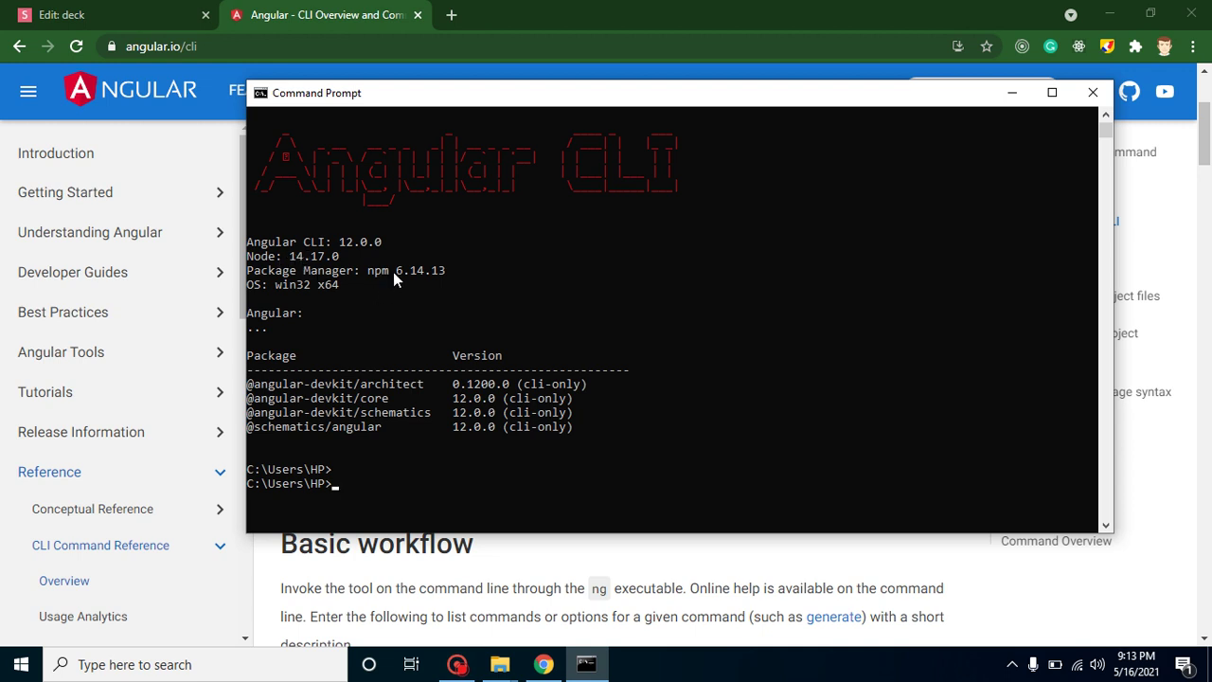
{"action": "left_click_drag", "start_coordinate": [394, 271], "coordinate": [443, 271]}
{"action": "left_click", "coordinate": [441, 271]}
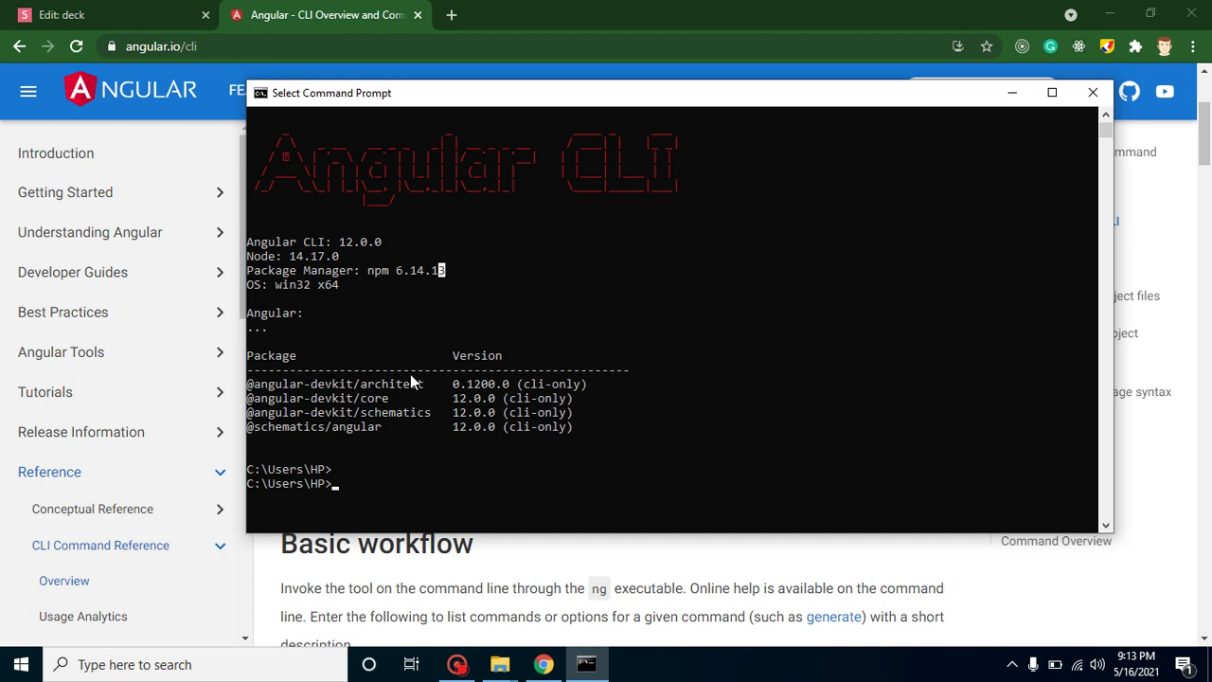
{"action": "left_click", "coordinate": [335, 242]}
- Switch to Chrome to review the Setup and Installation slide, and close the Command Prompt
{"action": "left_click", "coordinate": [132, 25]}
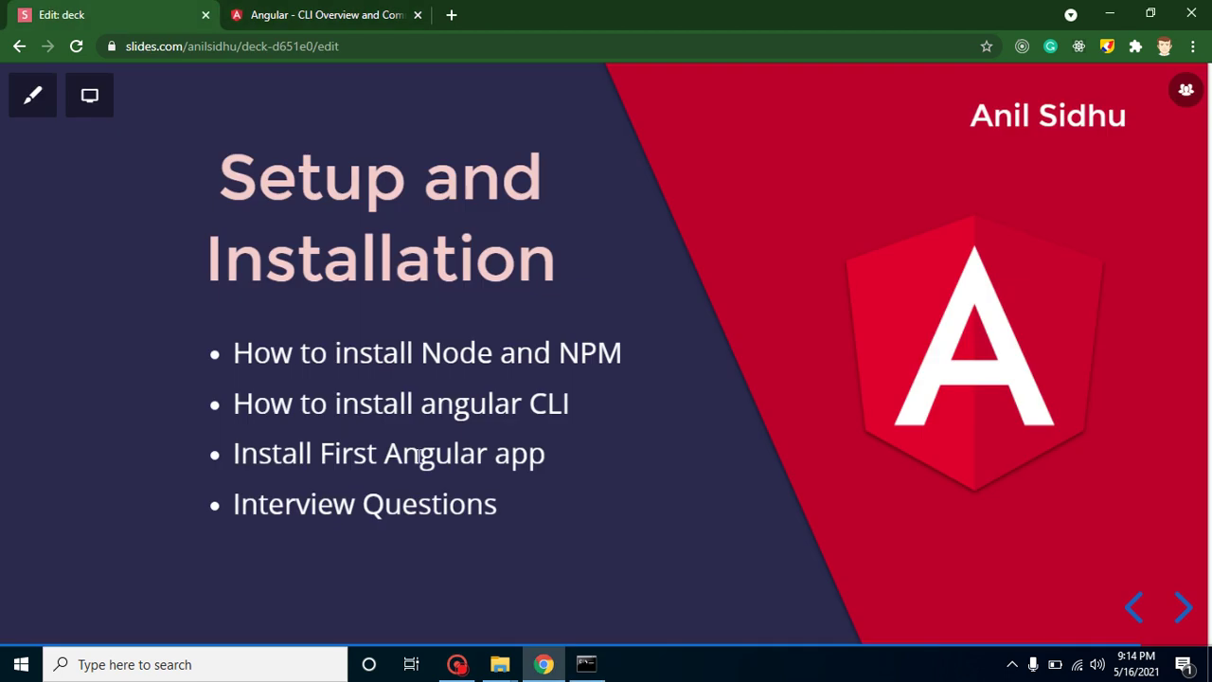
{"action": "left_click", "coordinate": [586, 664]}
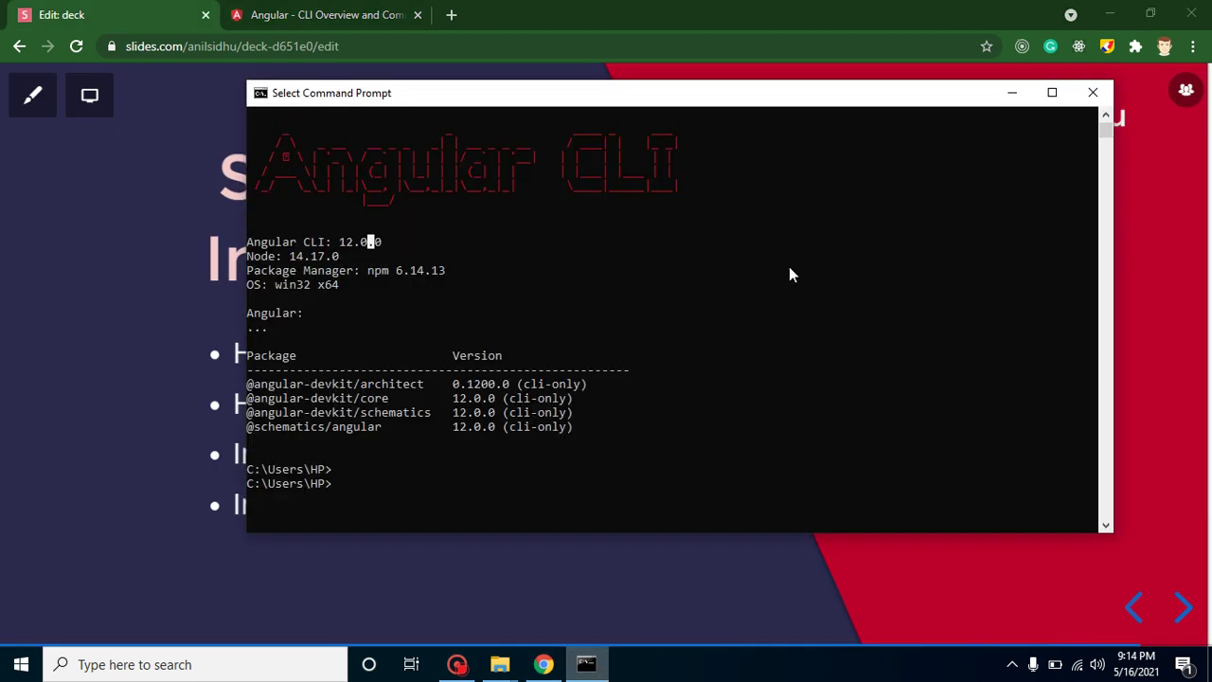
{"action": "left_click", "coordinate": [1093, 92]}
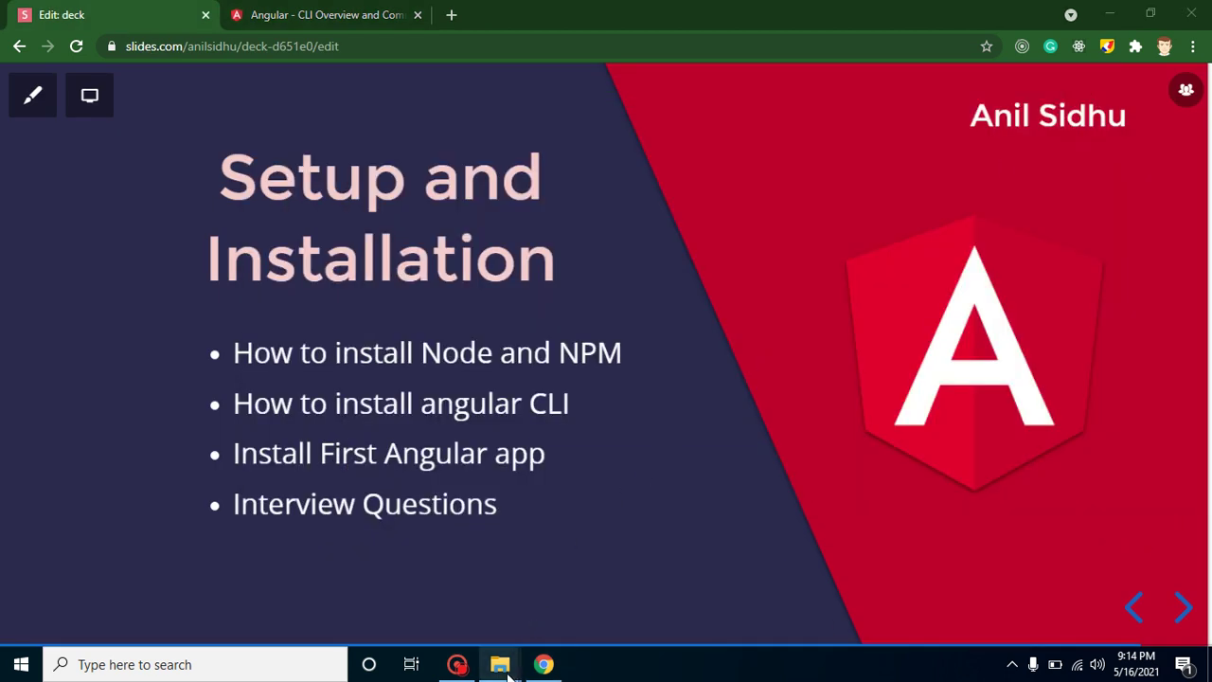
- Close the Downloads window showing the selected Node installer, and show the Desktop folder in the remaining File Explorer window
{"action": "mouse_move", "coordinate": [500, 664]}
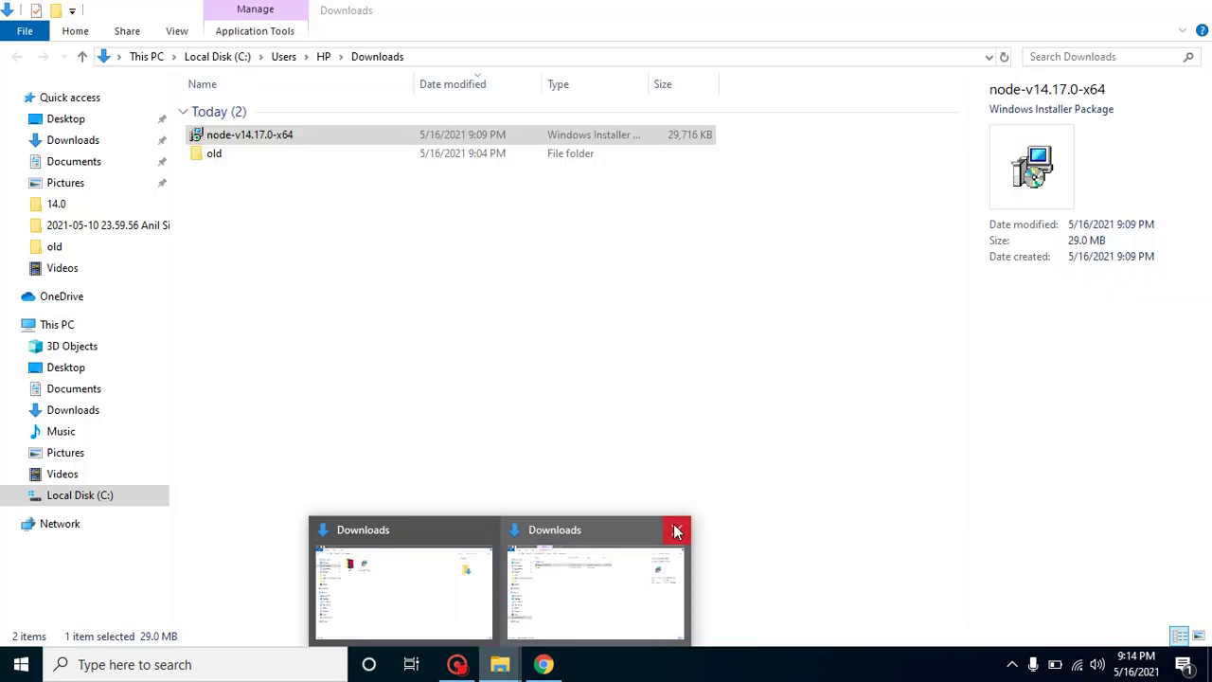
{"action": "left_click", "coordinate": [677, 531]}
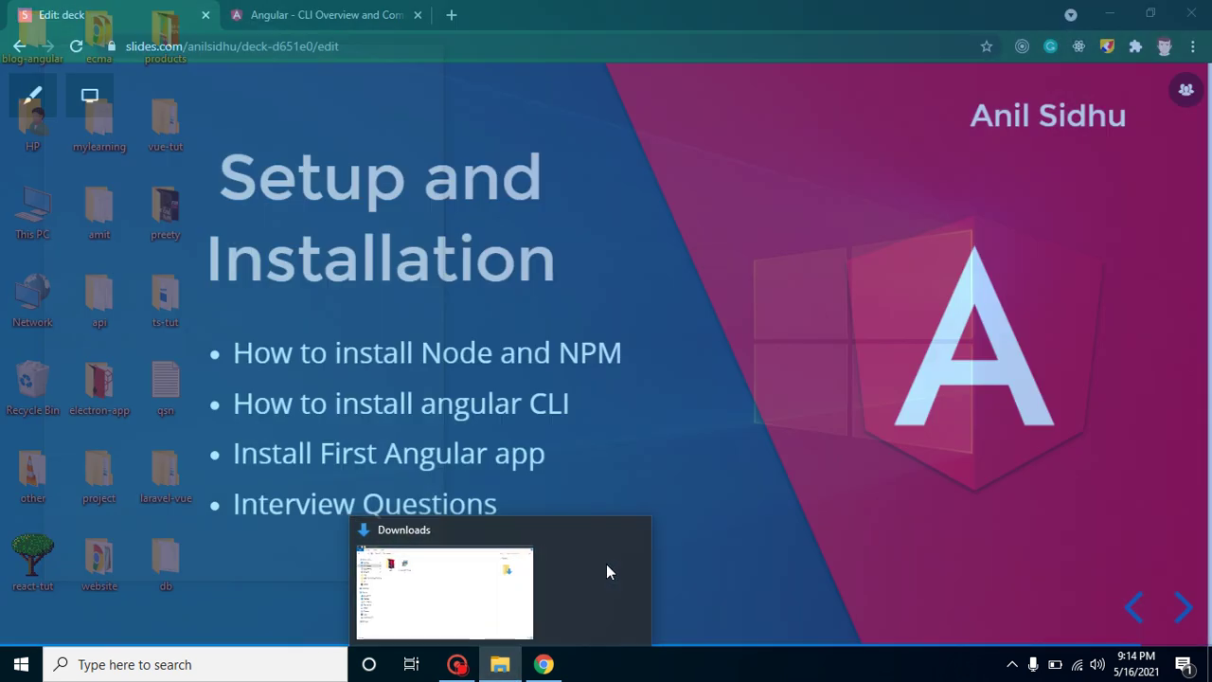
{"action": "left_click", "coordinate": [474, 618]}
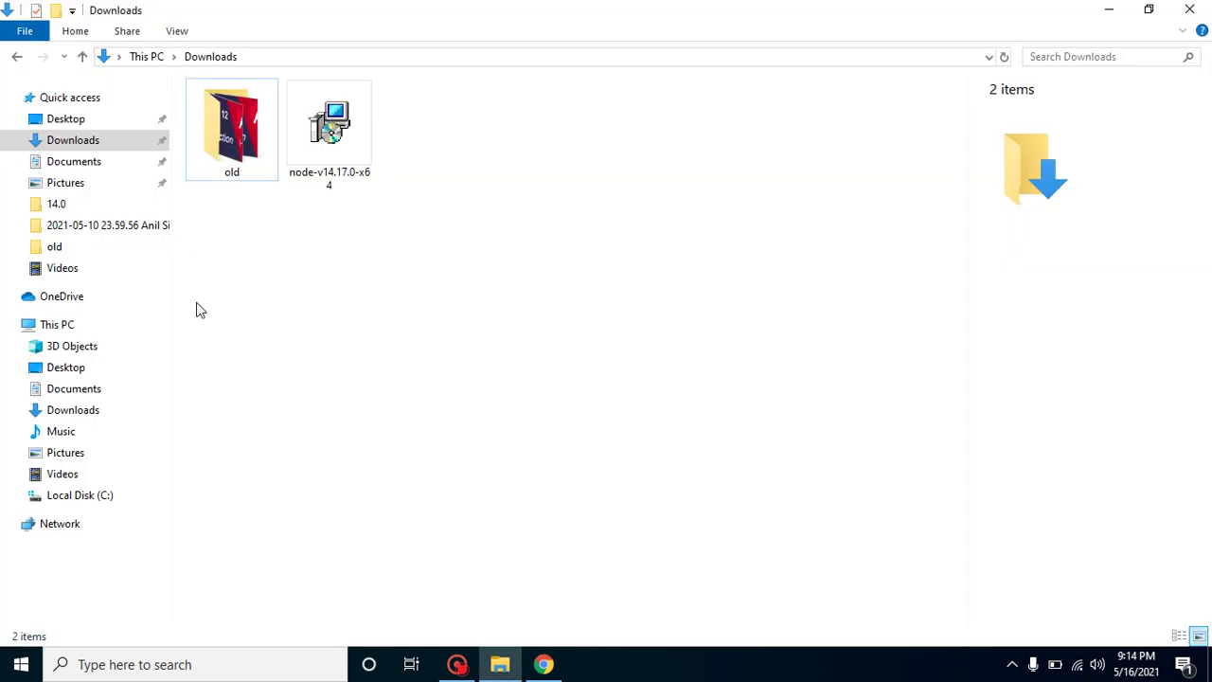
{"action": "left_click", "coordinate": [81, 121]}
- Create a new folder named angular-tut on the Desktop and open it
{"action": "right_click", "coordinate": [461, 492]}
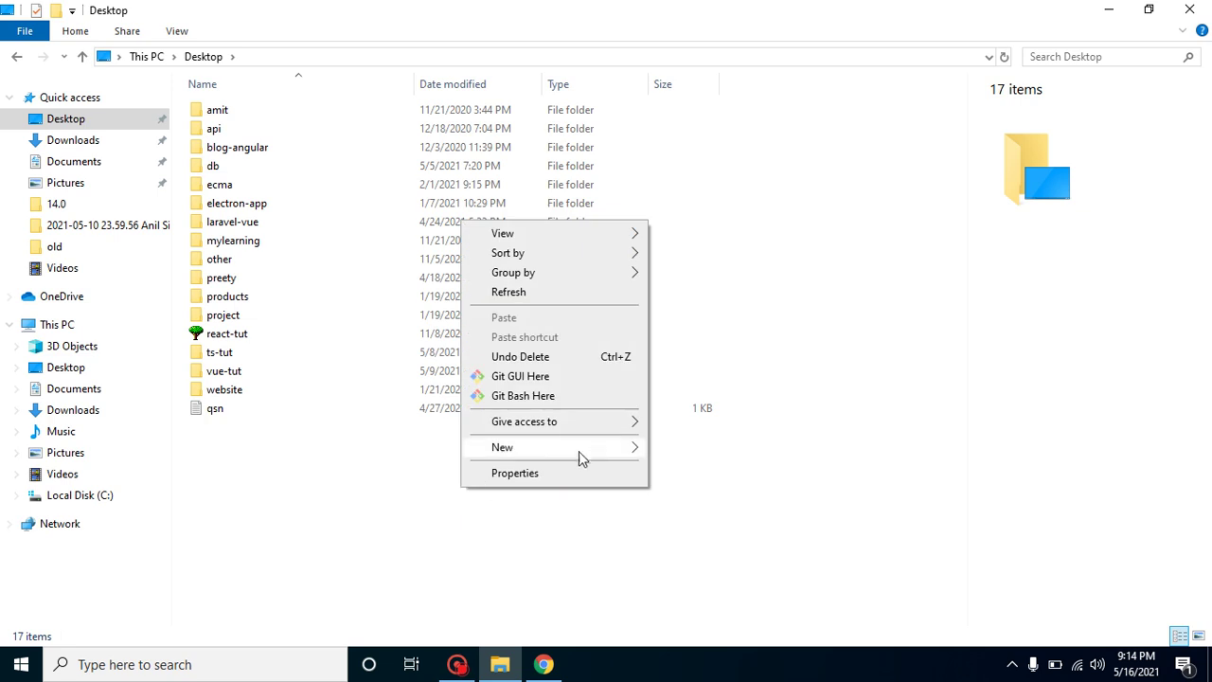
{"action": "mouse_move", "coordinate": [596, 448]}
{"action": "left_click", "coordinate": [699, 453]}
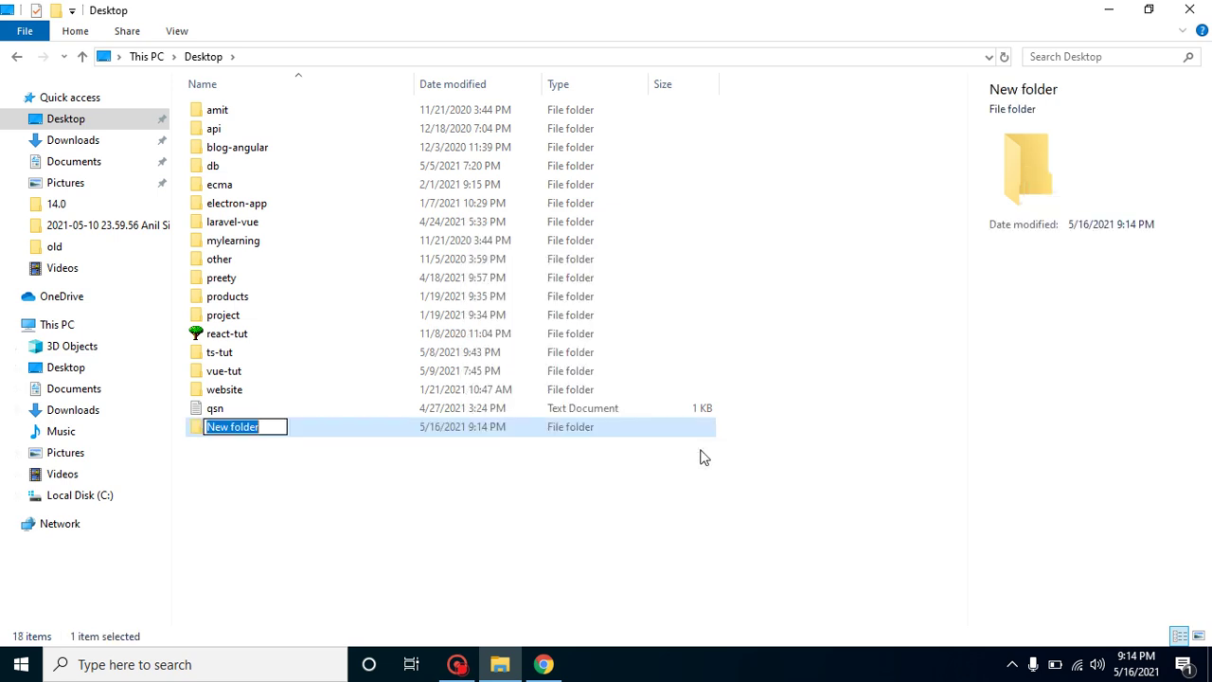
{"action": "type", "text": "angular"}
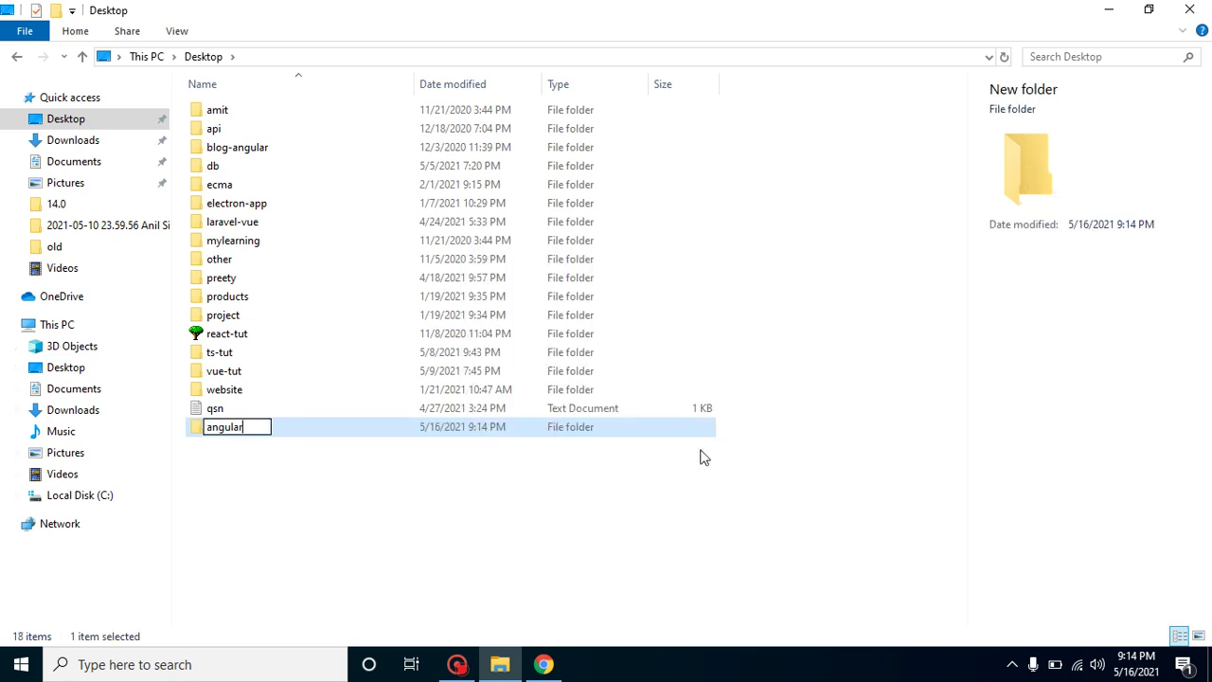
{"action": "type", "text": "-tut"}
{"action": "key", "text": "Return"}
{"action": "key", "text": "Return"}
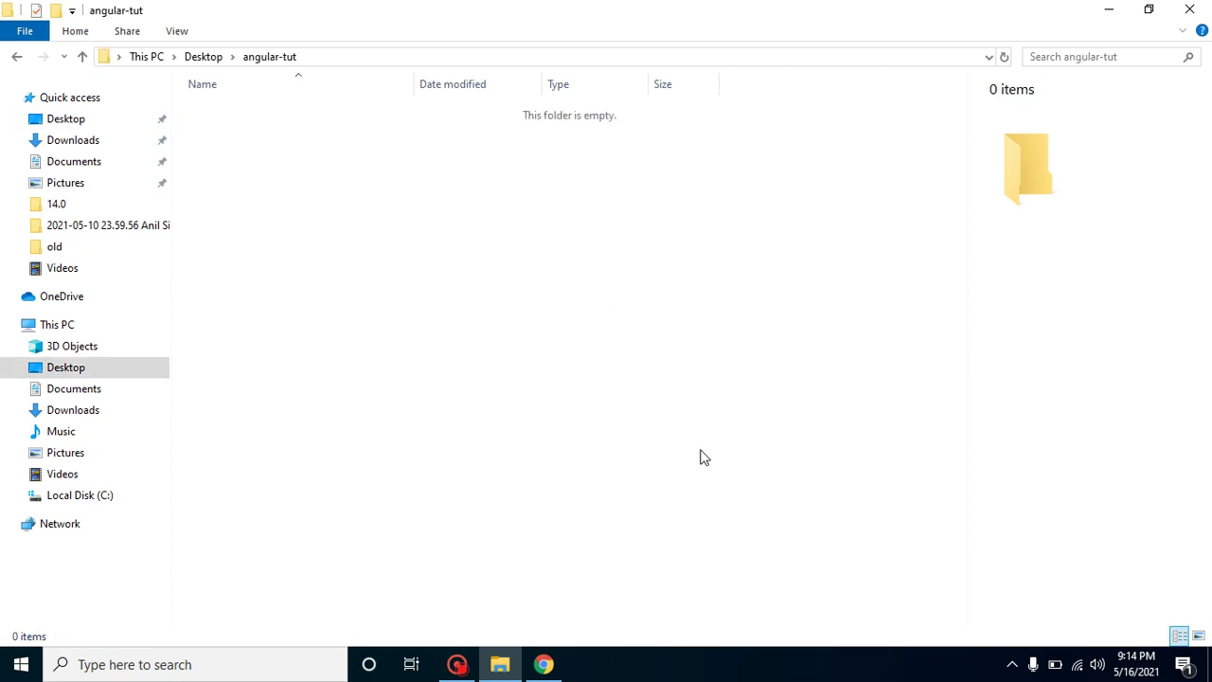
- Open a Command Prompt located in the angular-tut folder
{"action": "left_click", "coordinate": [384, 56]}
{"action": "type", "text": "cmd"}
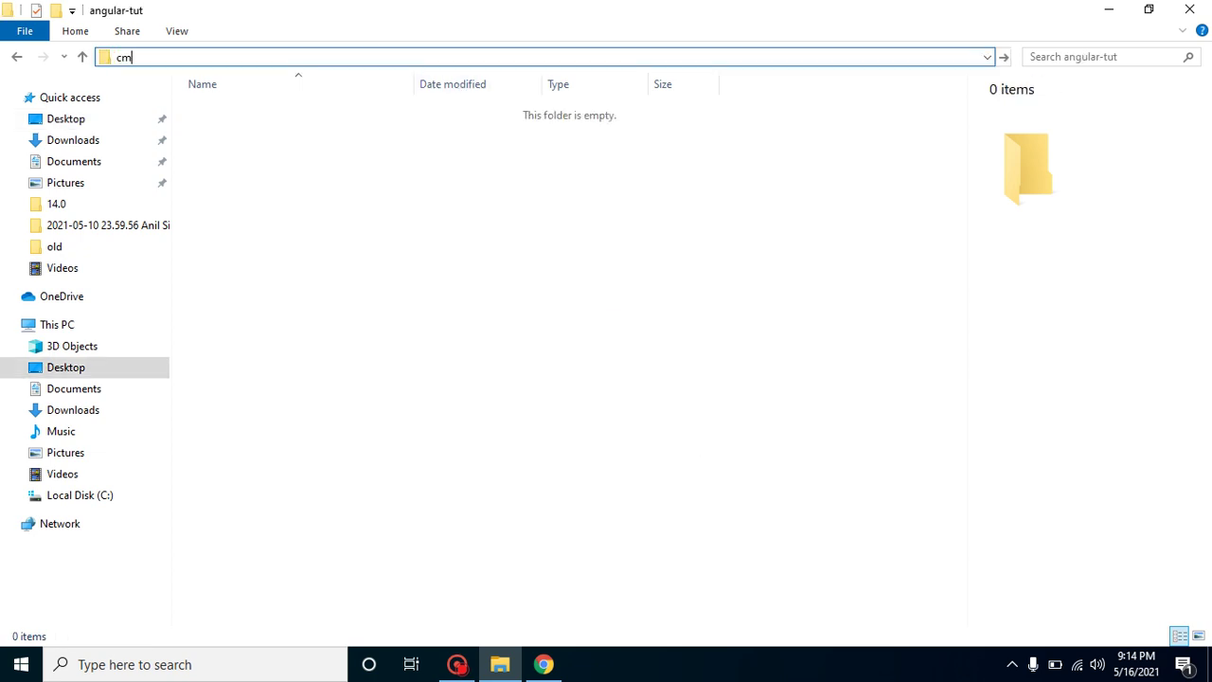
{"action": "key", "text": "Return"}
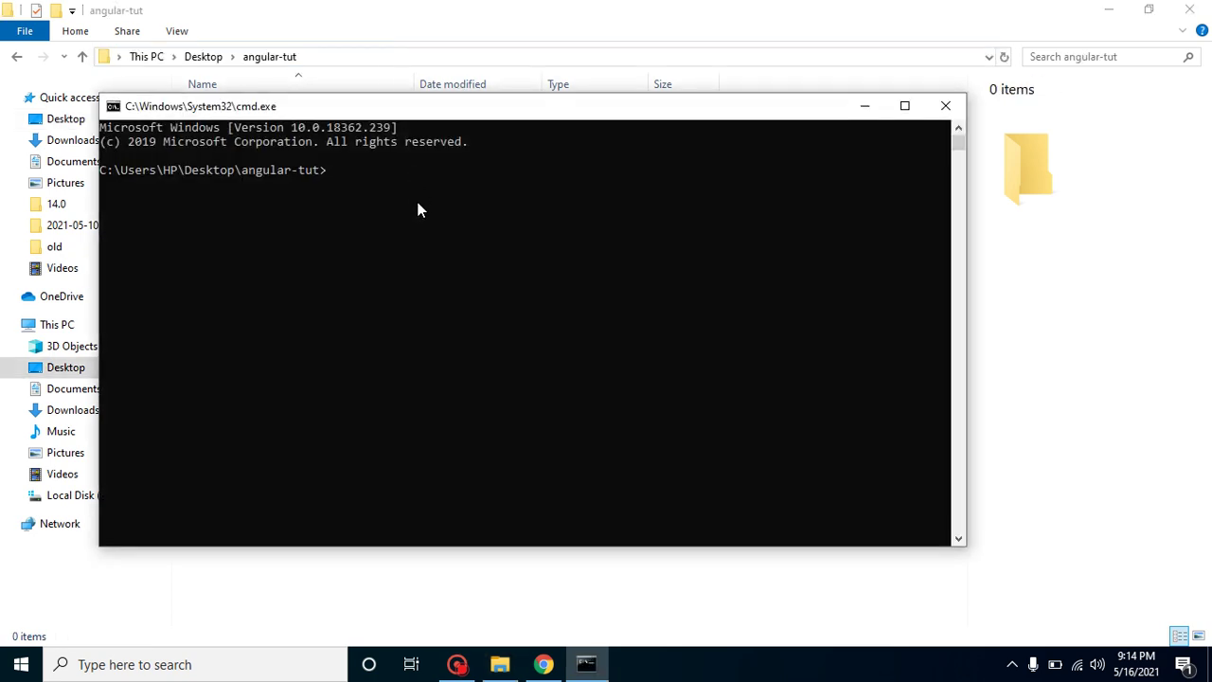
- Create an Angular project with ng new blog, without routing and with CSS stylesheets, and move the console clear of the folder's file list
{"action": "type", "text": "ng"}
{"action": "type", "text": "new blog"}
{"action": "key", "text": "Return"}
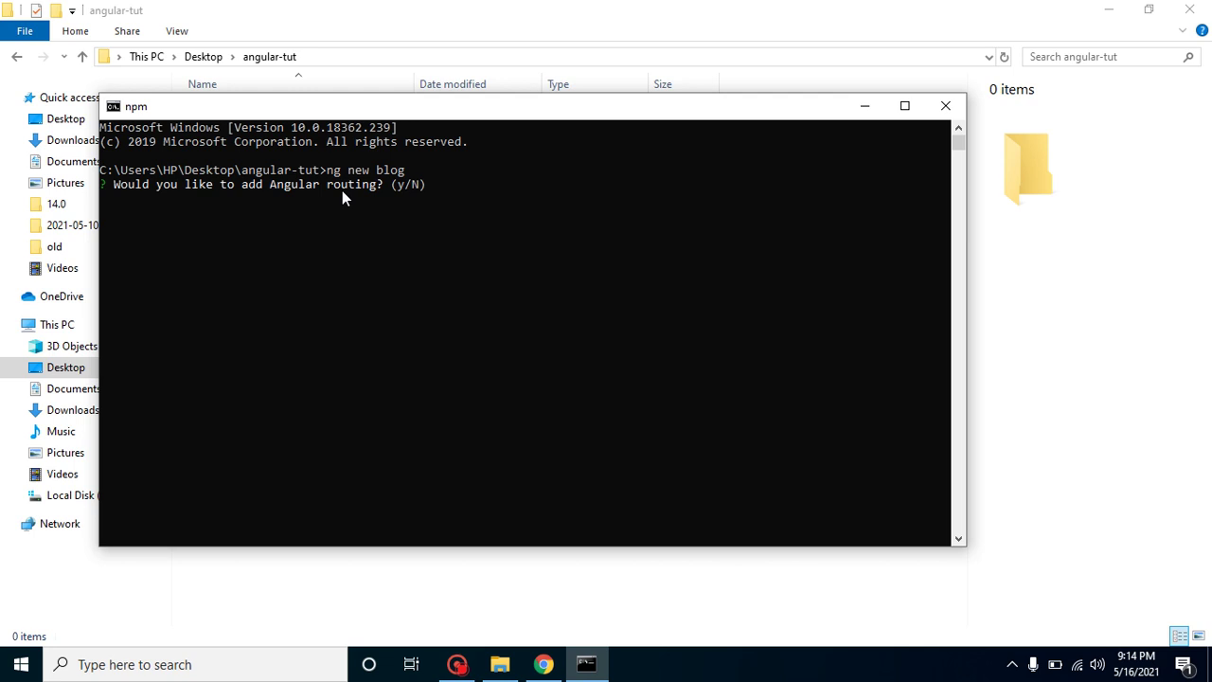
{"action": "type", "text": "N"}
{"action": "key", "text": "Return"}
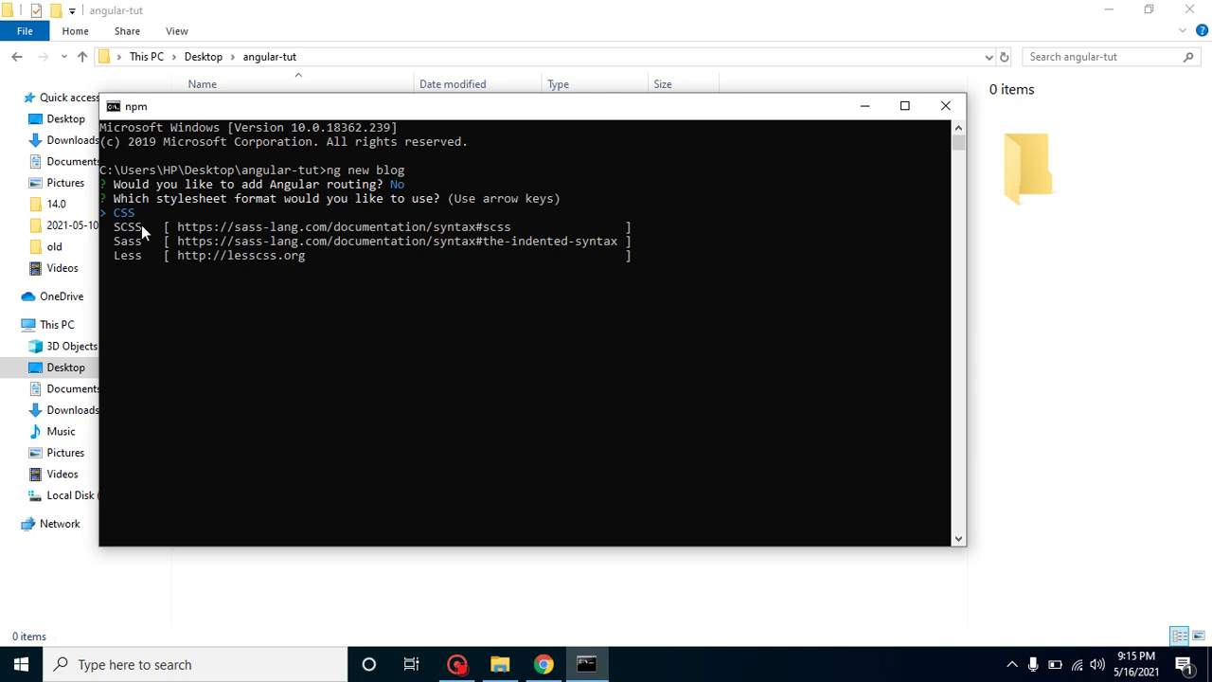
{"action": "key", "text": "Return"}
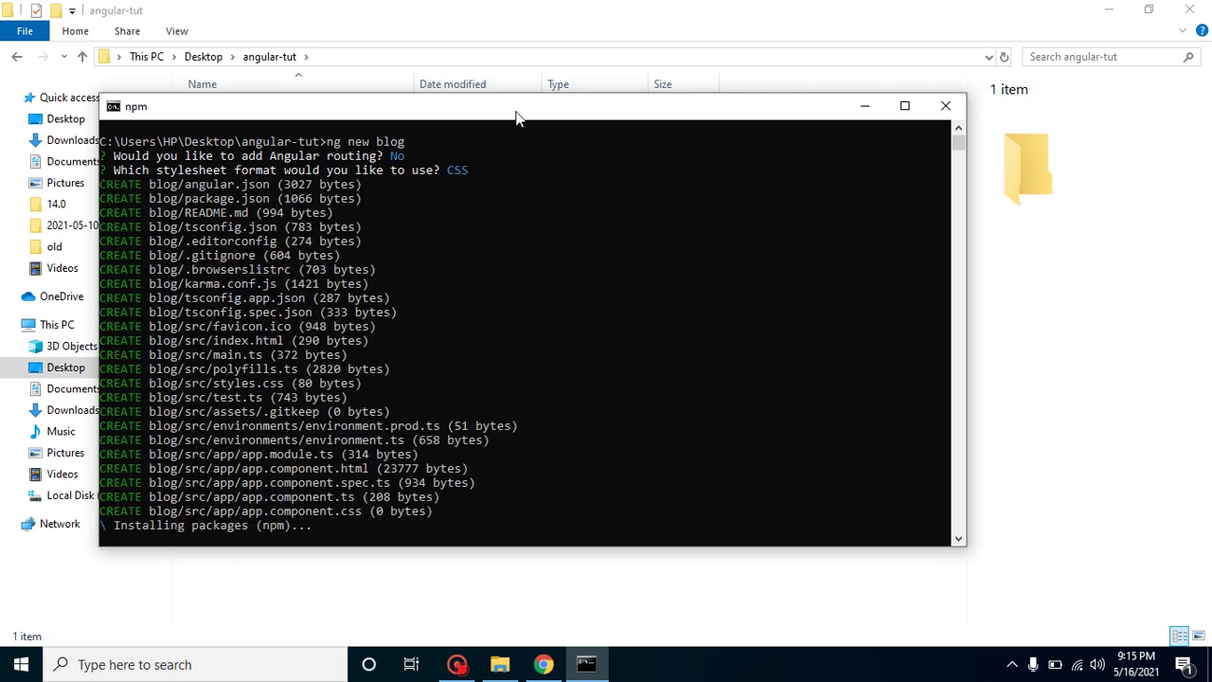
{"action": "left_click_drag", "start_coordinate": [514, 119], "coordinate": [770, 143]}
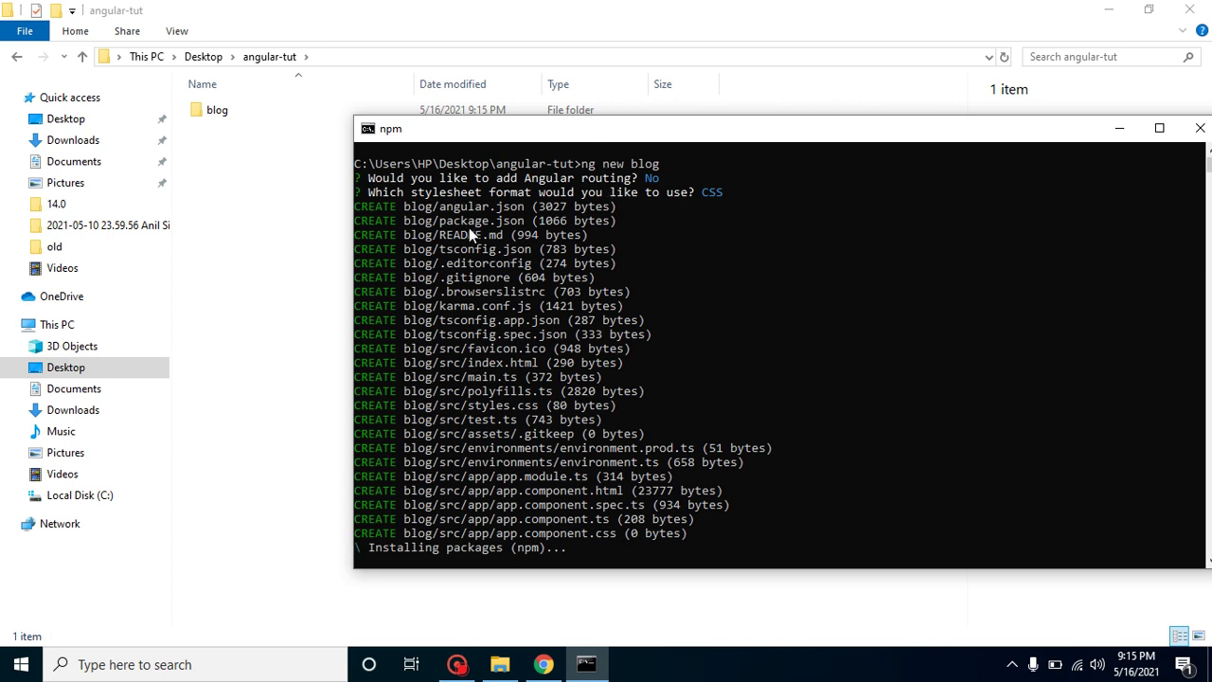
- Change the console's working directory to the new project with cd blog
{"action": "left_click", "coordinate": [571, 489]}
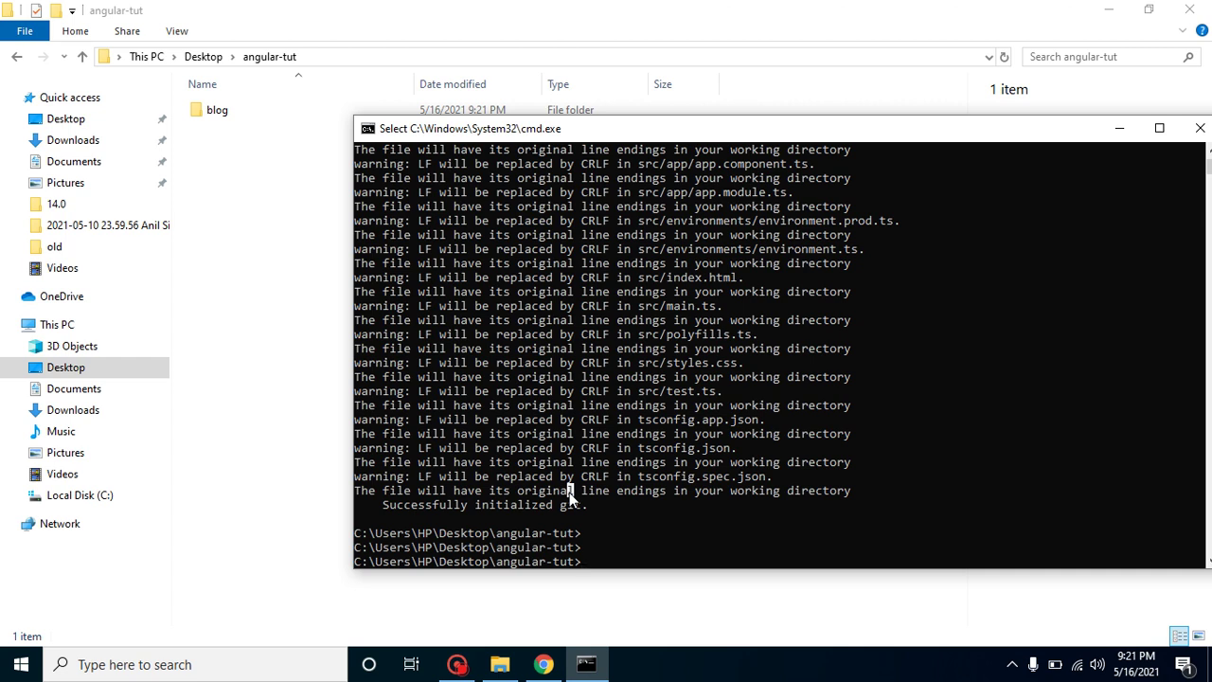
{"action": "key", "text": "Escape"}
{"action": "type", "text": "cd blog"}
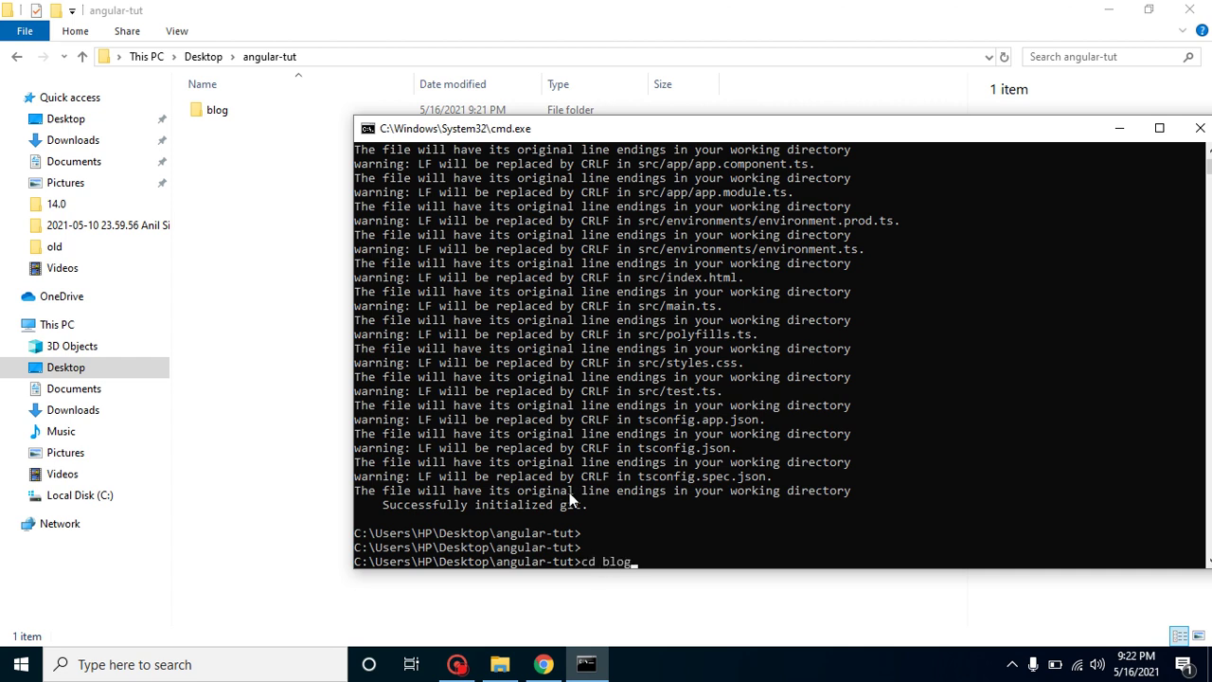
{"action": "key", "text": "Return"}
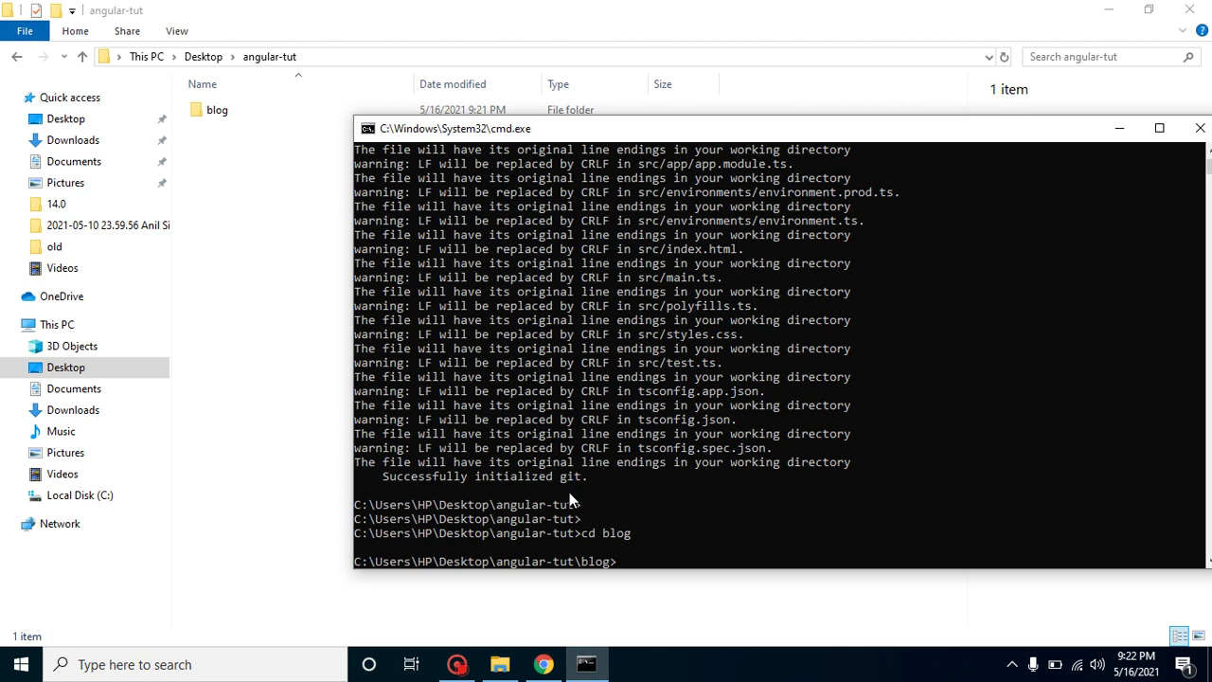
- Start the blog project's development server with ng serve
{"action": "type", "text": "npm"}
{"action": "key", "text": "BackSpace"}
{"action": "key", "text": "BackSpace"}
{"action": "key", "text": "BackSpace"}
{"action": "key", "text": "BackSpace"}
{"action": "type", "text": "ng serve"}
{"action": "key", "text": "BackSpace"}
{"action": "key", "text": "BackSpace"}
{"action": "key", "text": "BackSpace"}
{"action": "key", "text": "BackSpace"}
{"action": "key", "text": "BackSpace"}
{"action": "type", "text": "serve"}
{"action": "key", "text": "Return"}
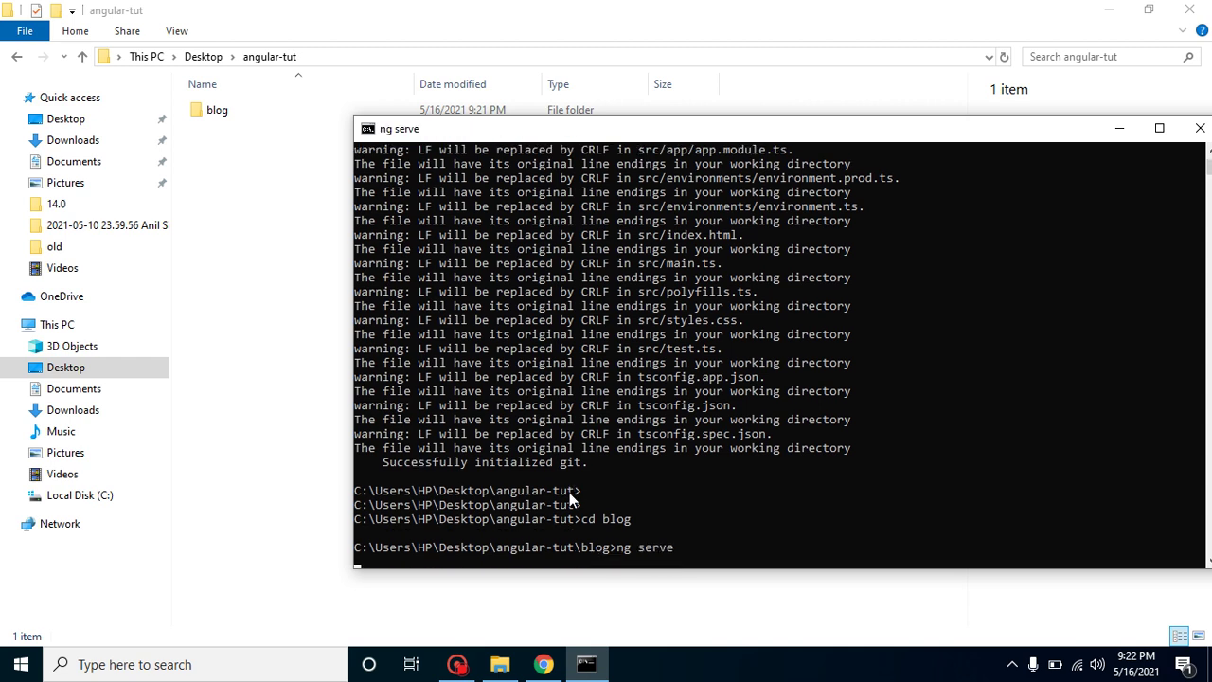
{"action": "left_click", "coordinate": [640, 504]}
- Switch to Chrome and examine the Basic workflow commands for creating and serving a project on the Angular CLI page
{"action": "left_click", "coordinate": [544, 664]}
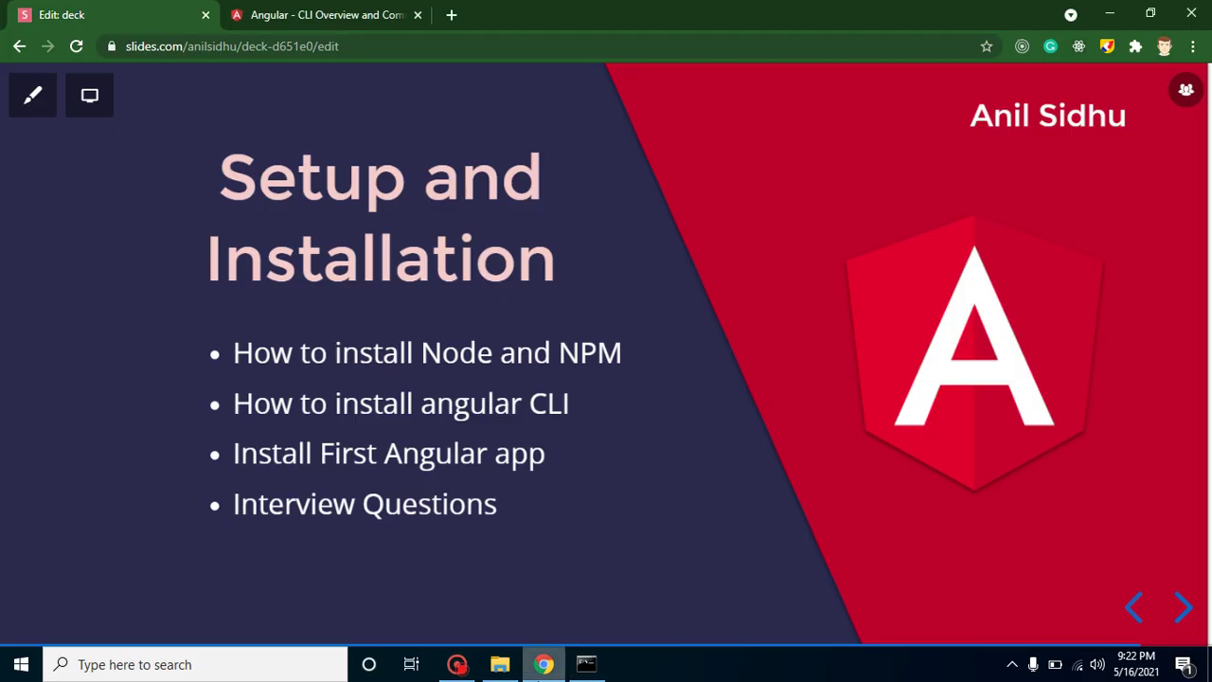
{"action": "left_click", "coordinate": [307, 8]}
{"action": "scroll", "coordinate": [384, 442], "scroll_direction": "down", "scroll_amount": 3}
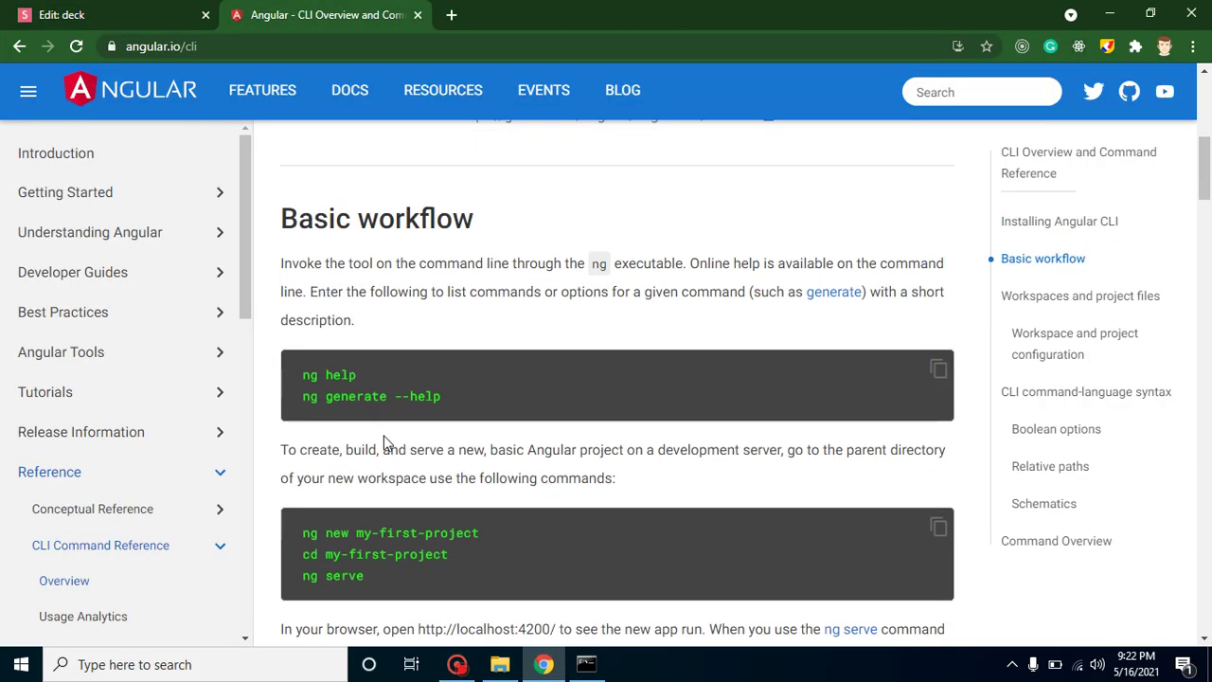
{"action": "scroll", "coordinate": [384, 442], "scroll_direction": "down", "scroll_amount": 2}
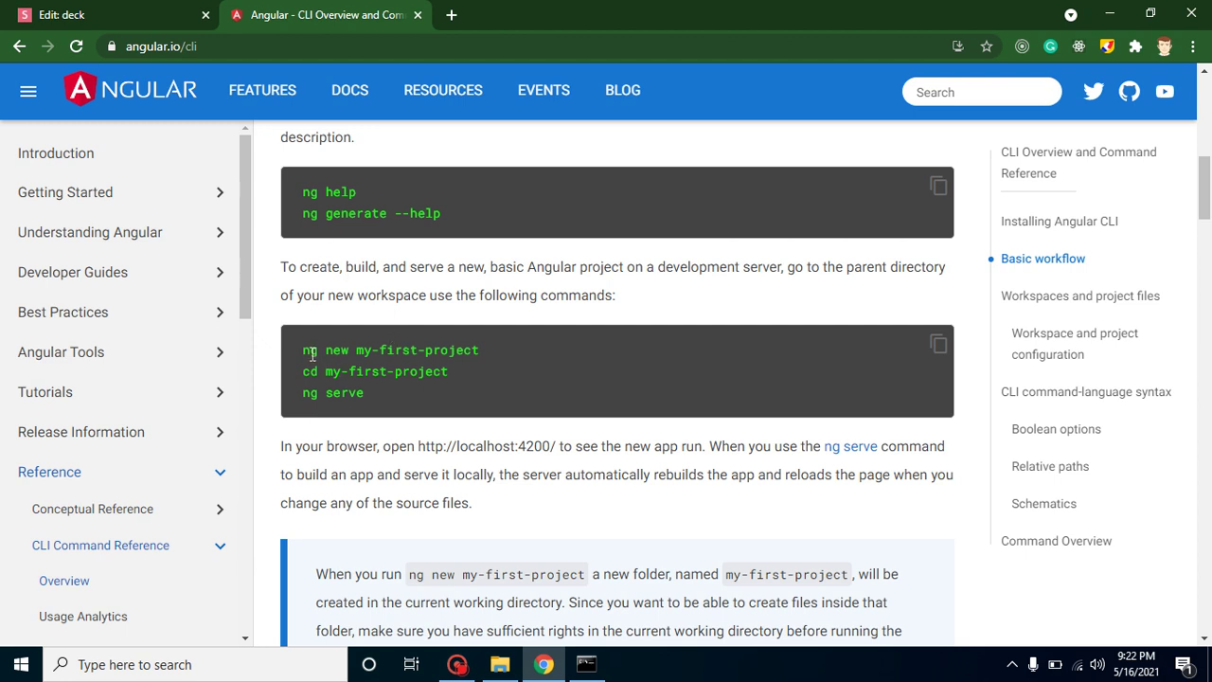
- Review the ng new, cd and ng serve commands on the CLI page, and check the compile progress in the server console
{"action": "left_click_drag", "start_coordinate": [304, 352], "coordinate": [414, 349]}
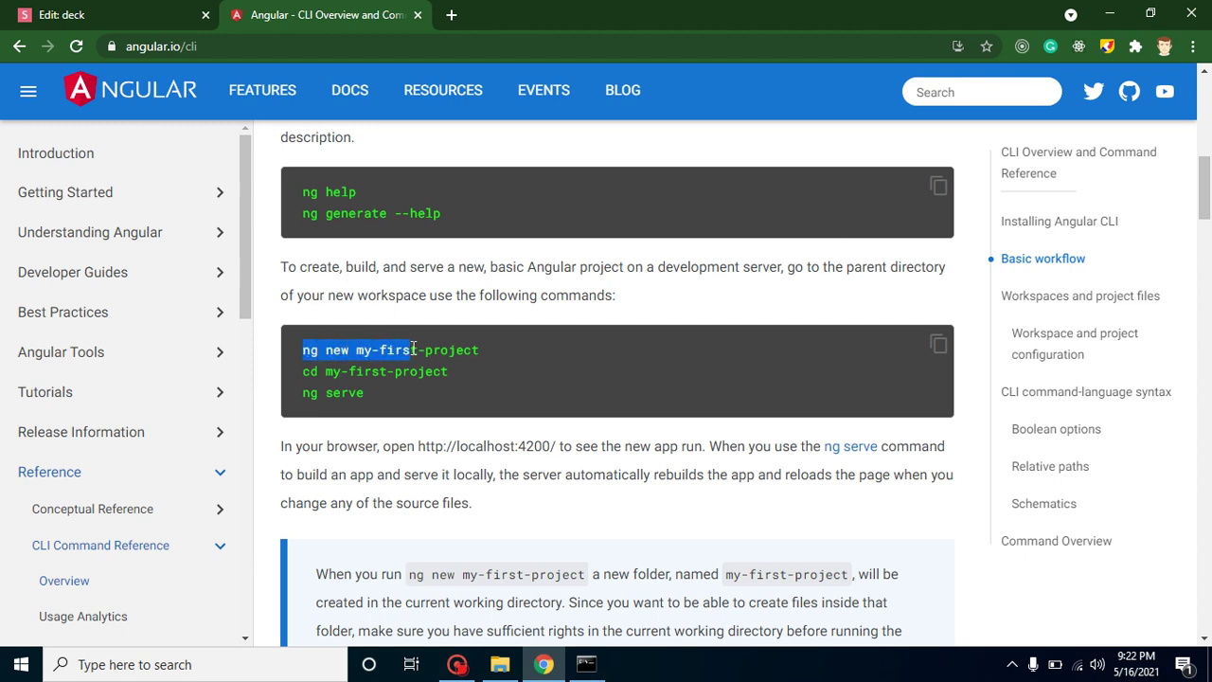
{"action": "left_click", "coordinate": [414, 350]}
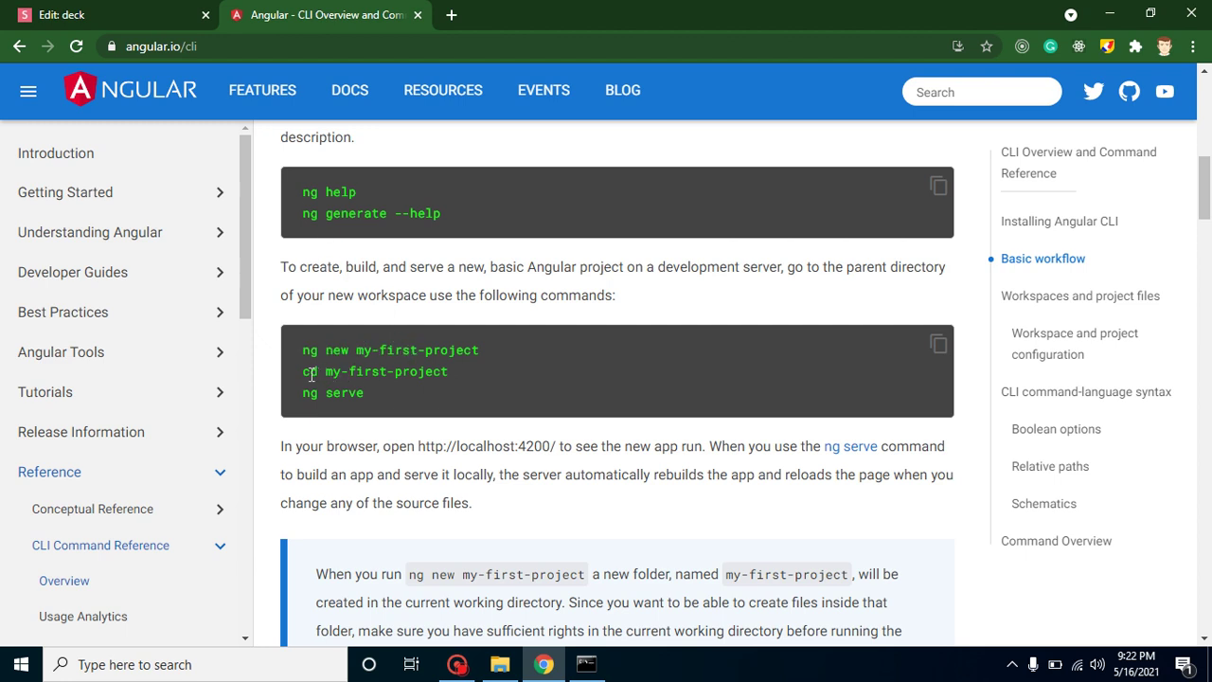
{"action": "left_click_drag", "start_coordinate": [304, 372], "coordinate": [408, 373]}
{"action": "left_click", "coordinate": [406, 375]}
{"action": "left_click_drag", "start_coordinate": [304, 394], "coordinate": [383, 399]}
{"action": "left_click", "coordinate": [384, 400]}
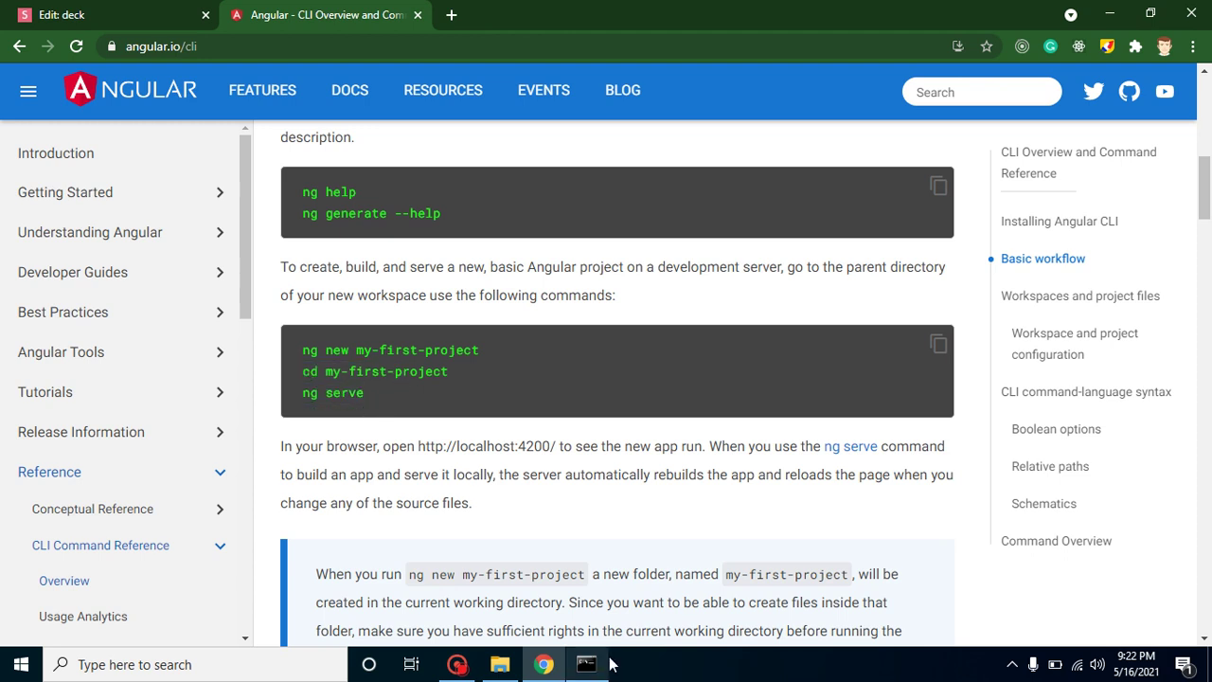
{"action": "left_click", "coordinate": [588, 664]}
{"action": "left_click", "coordinate": [660, 448]}
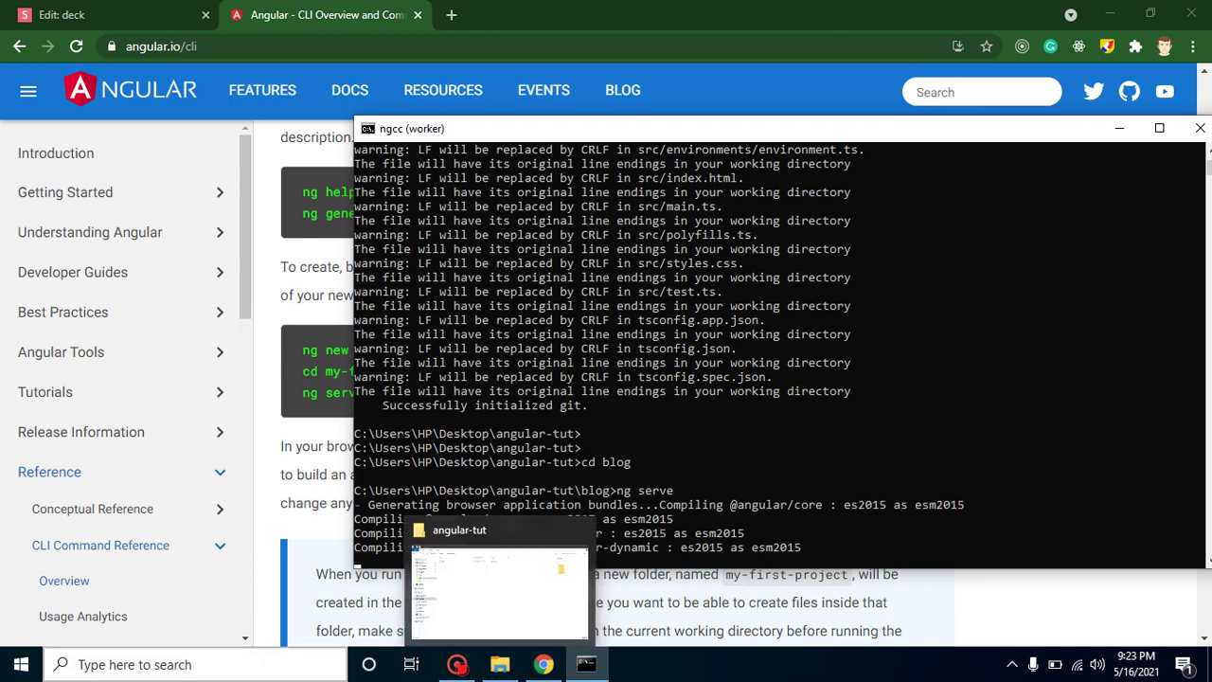
- Switch to File Explorer and open a second command prompt in the angular-tut folder
{"action": "left_click", "coordinate": [499, 664]}
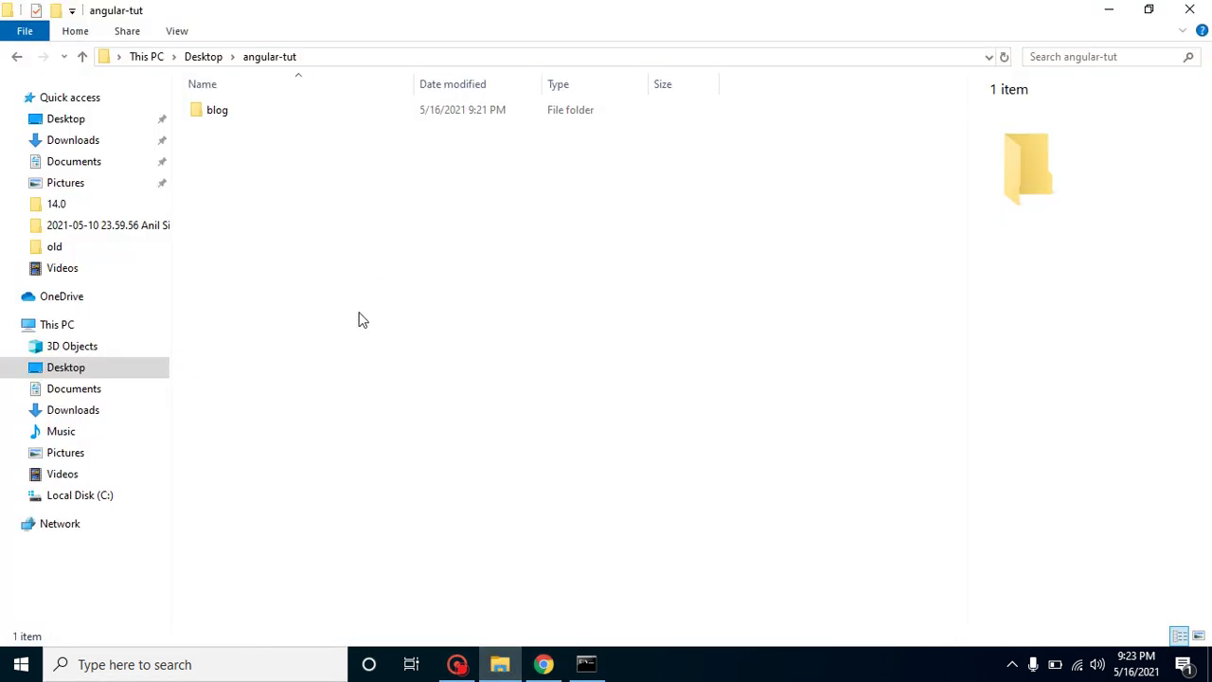
{"action": "left_click", "coordinate": [355, 56]}
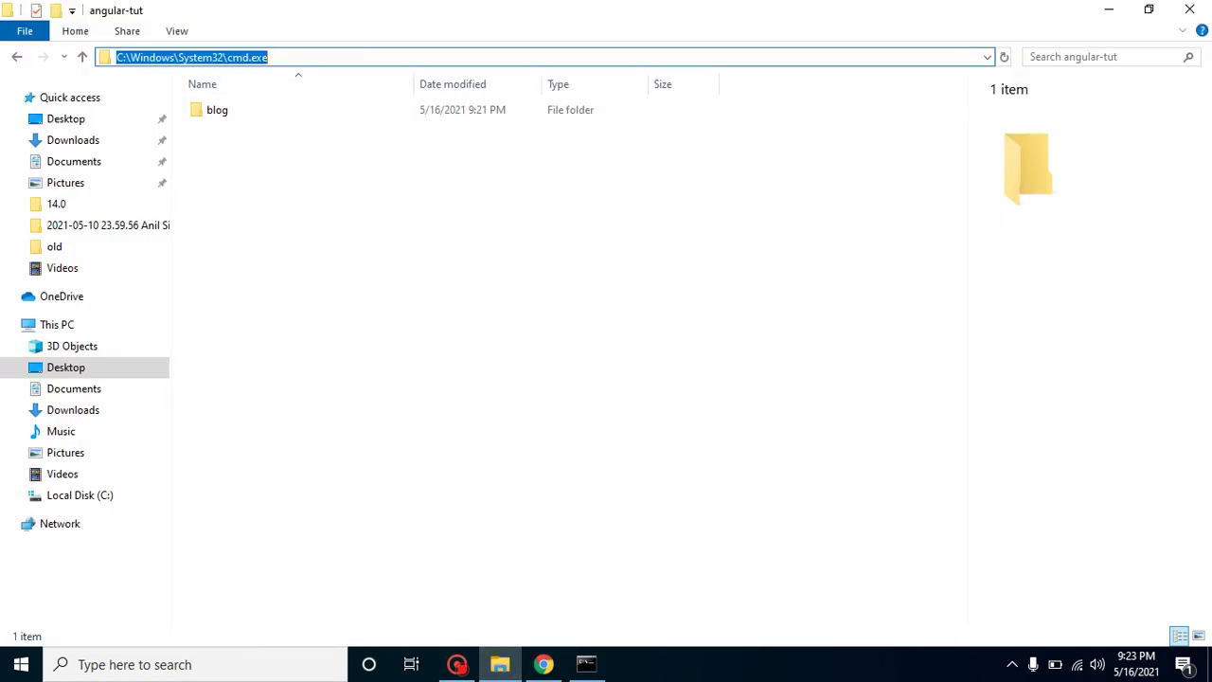
{"action": "type", "text": "cmd"}
{"action": "key", "text": "Return"}
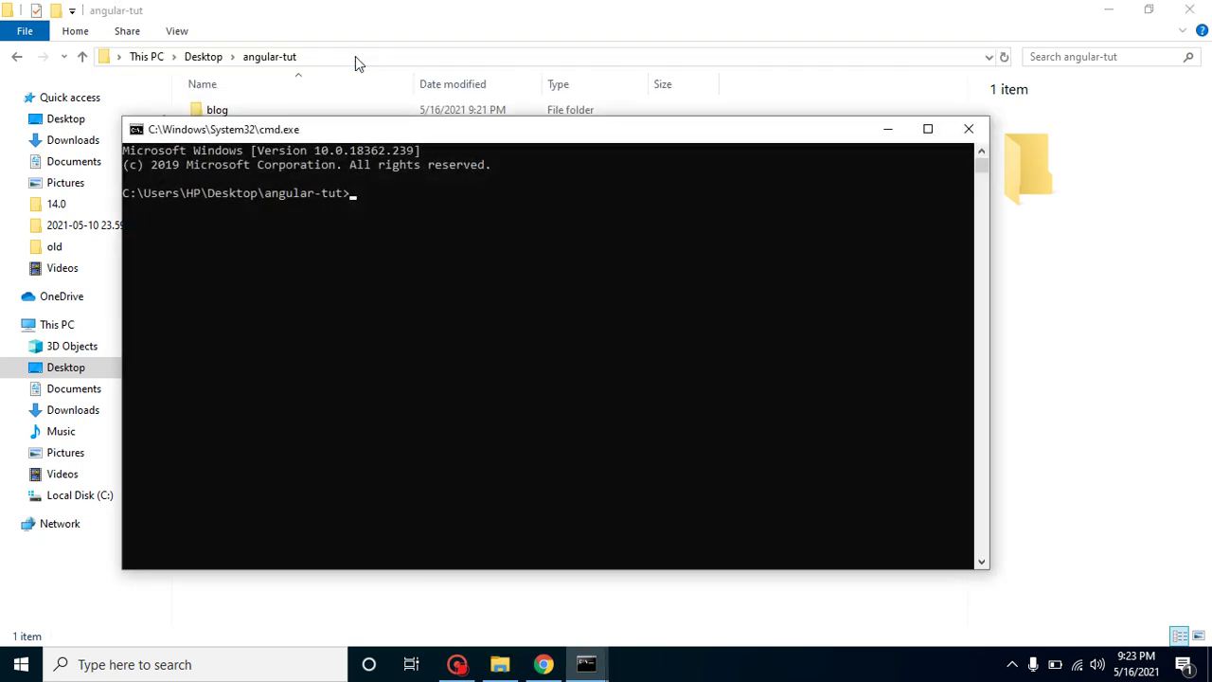
- Change the new console's directory with cd blog and open the project in Visual Studio Code with code
{"action": "type", "text": "cd blog"}
{"action": "key", "text": "Return"}
{"action": "type", "text": "code "}
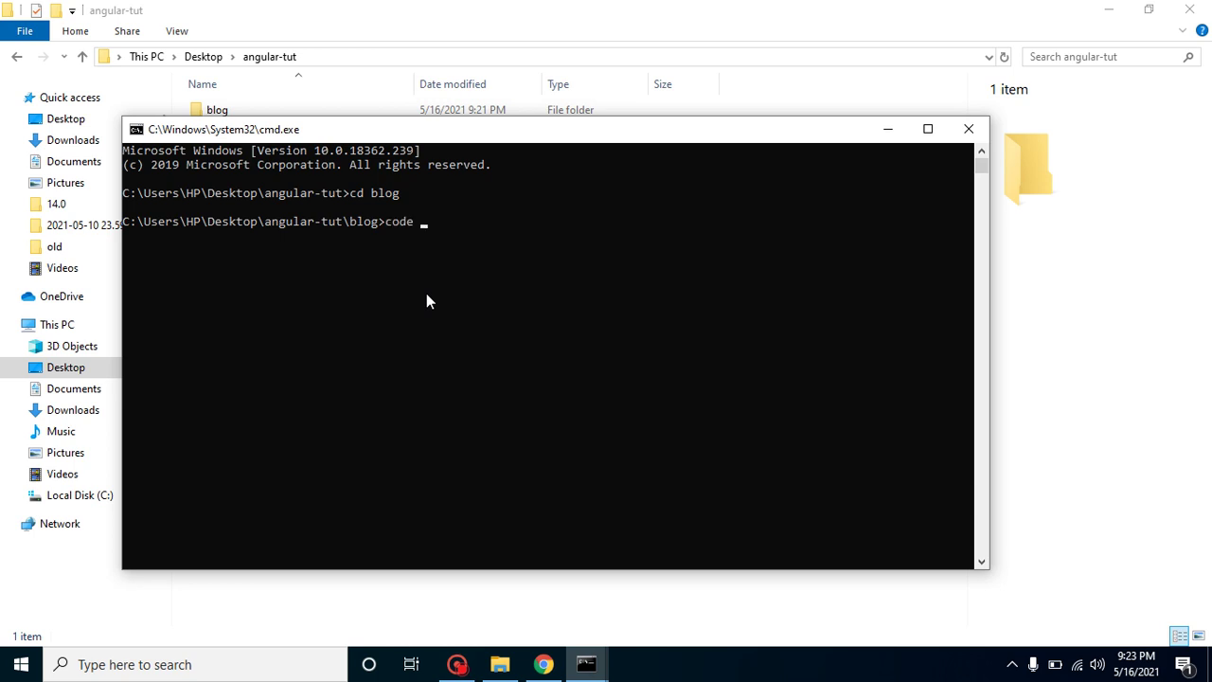
{"action": "type", "text": "."}
{"action": "key", "text": "Return"}
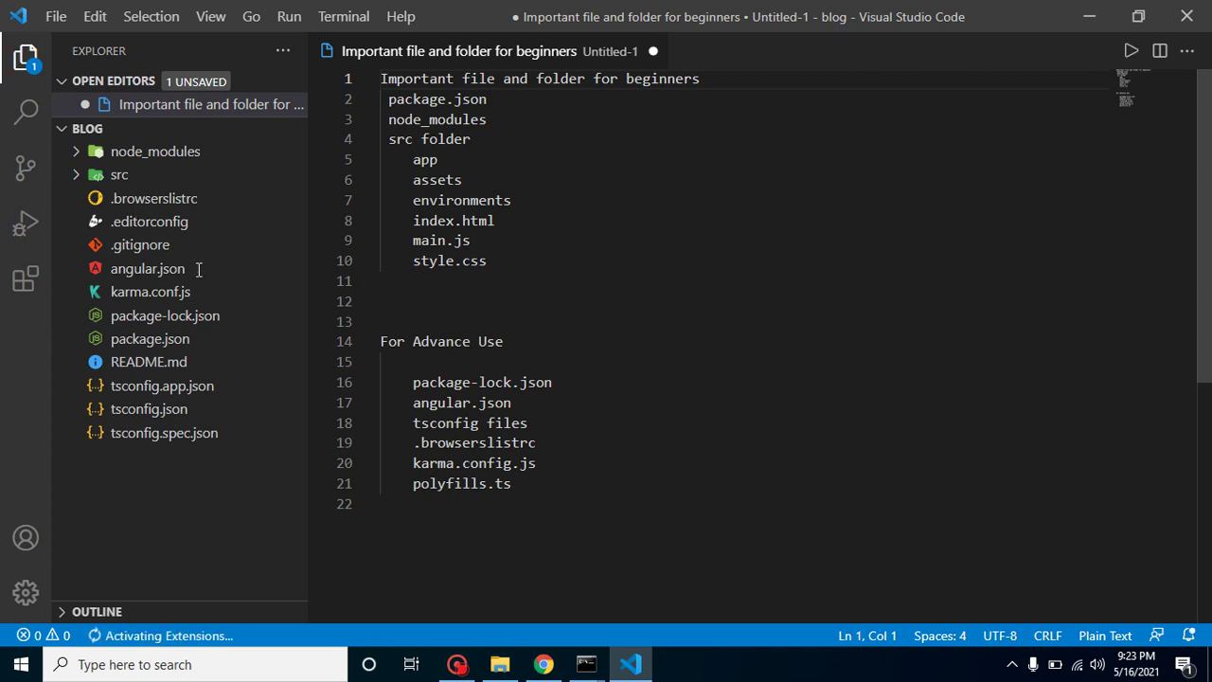
- Open package.json and examine the version numbers of the Angular dependencies
{"action": "left_click", "coordinate": [151, 341]}
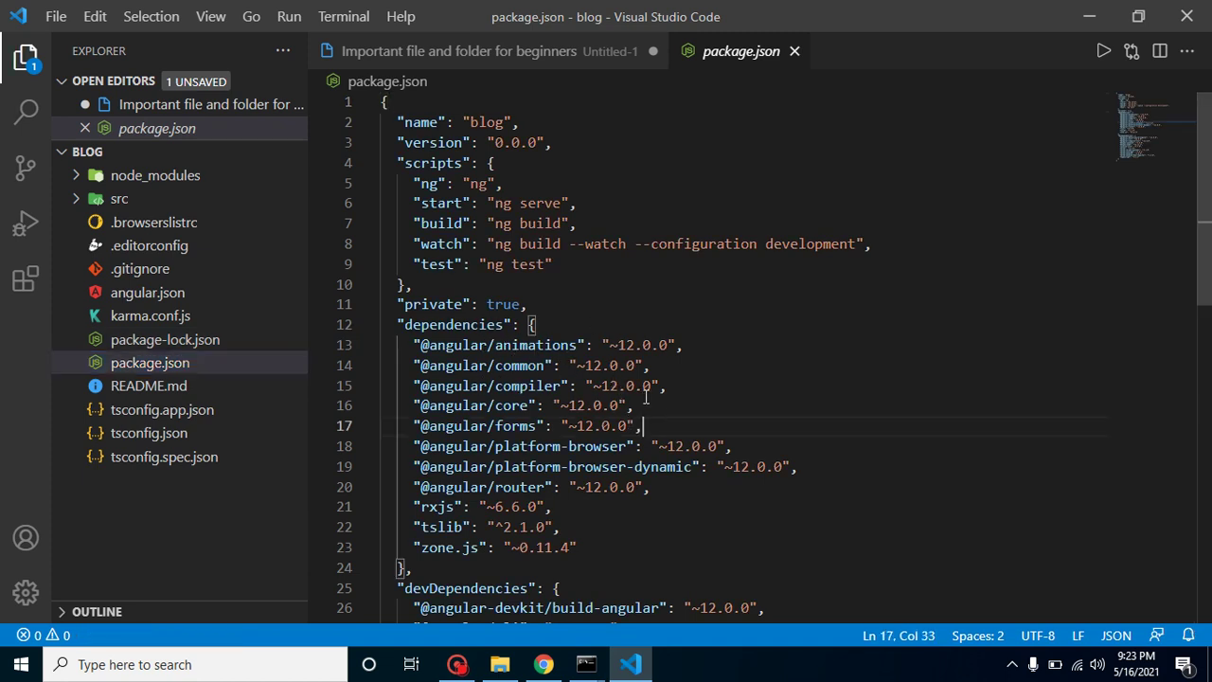
{"action": "left_click_drag", "start_coordinate": [679, 427], "coordinate": [611, 344]}
{"action": "left_click", "coordinate": [611, 345]}
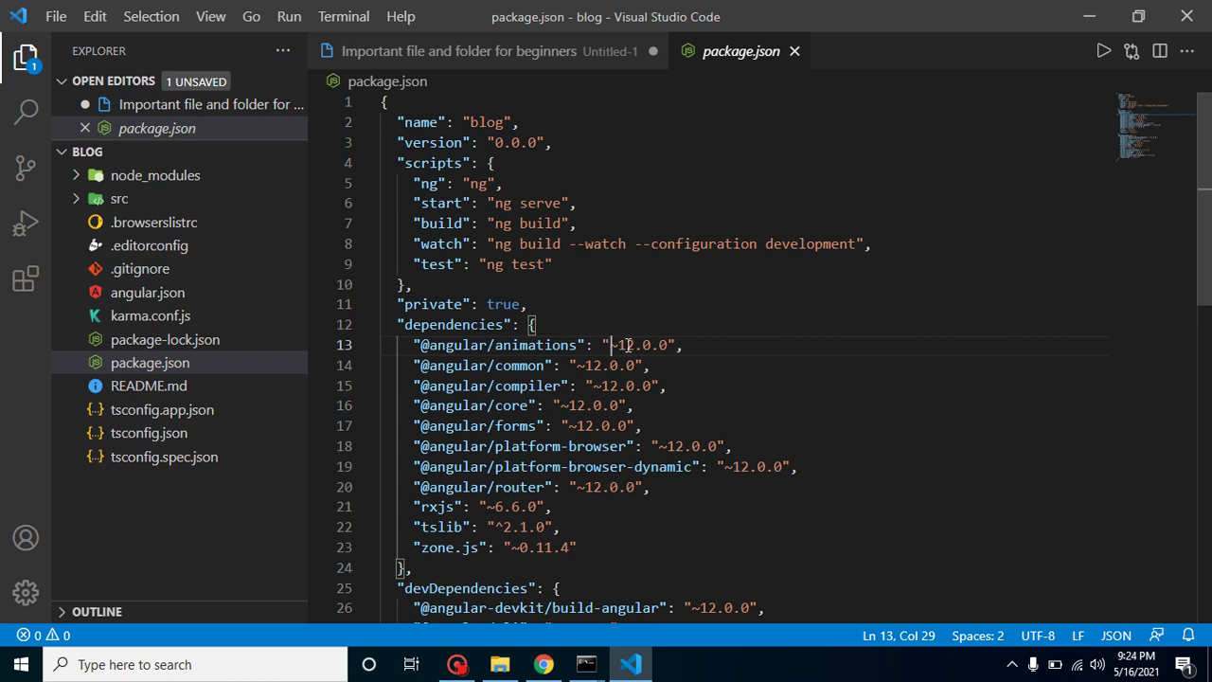
{"action": "double_click", "coordinate": [626, 345]}
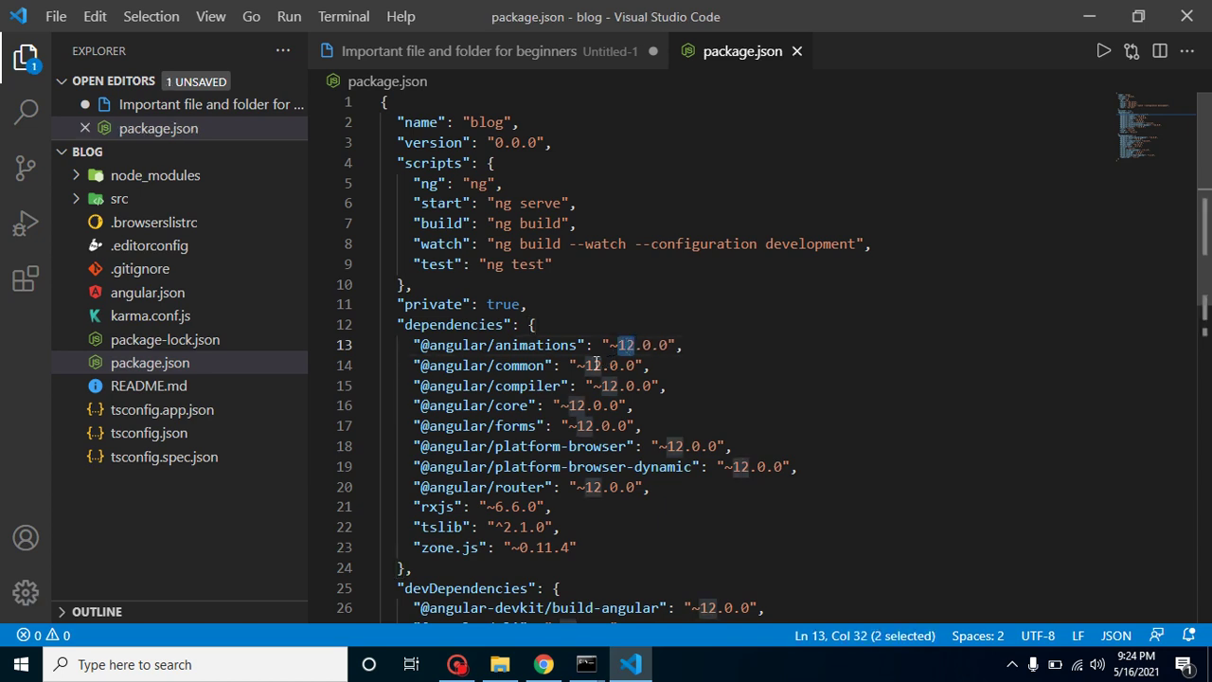
{"action": "left_click", "coordinate": [606, 503]}
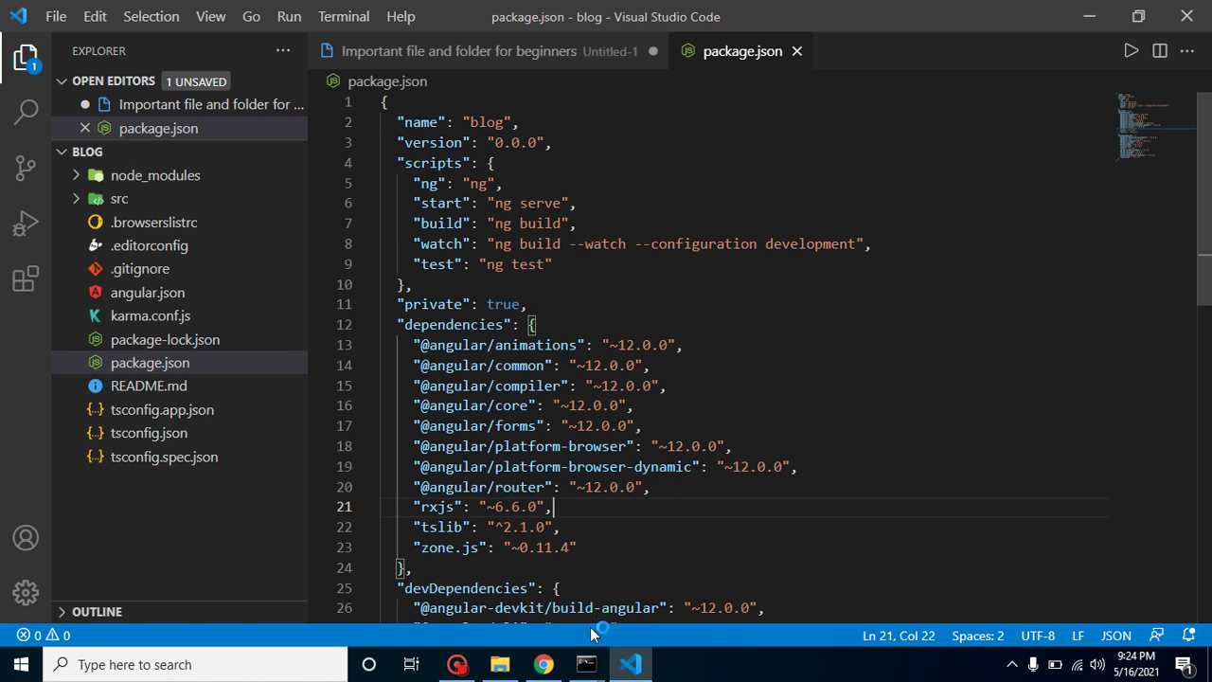
- Open a new Command Prompt from Windows search and check the installed Angular CLI version with ng version
{"action": "left_click", "coordinate": [8, 663]}
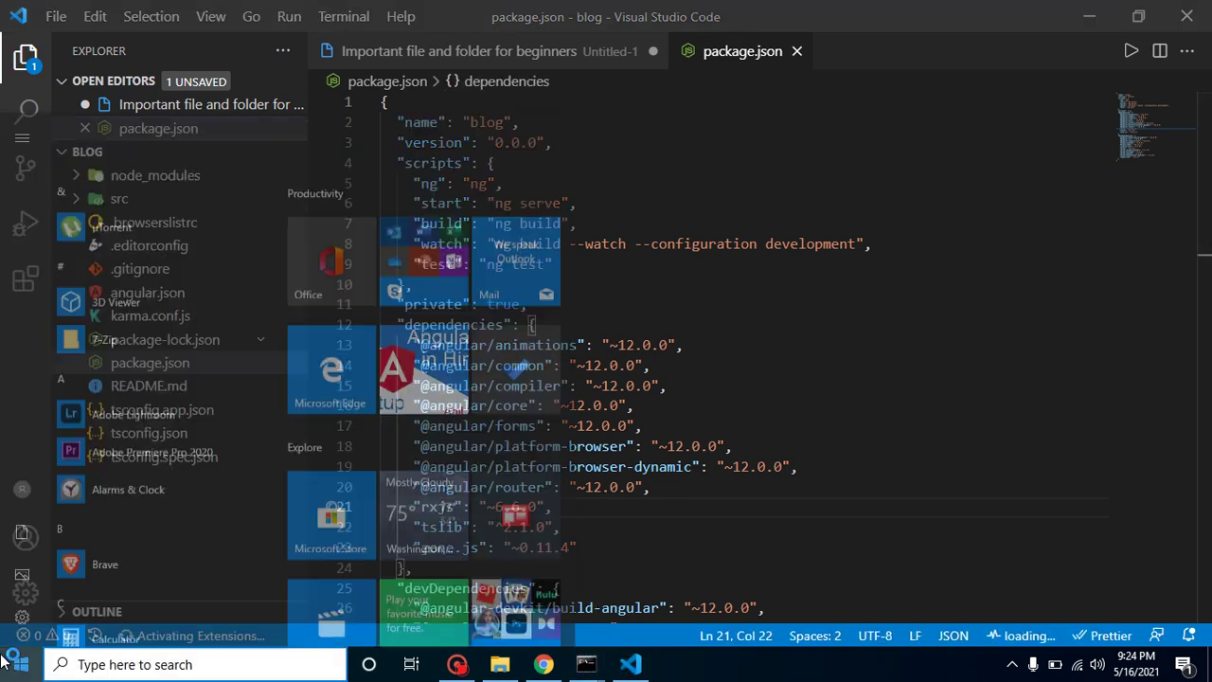
{"action": "type", "text": "cmd"}
{"action": "key", "text": "Return"}
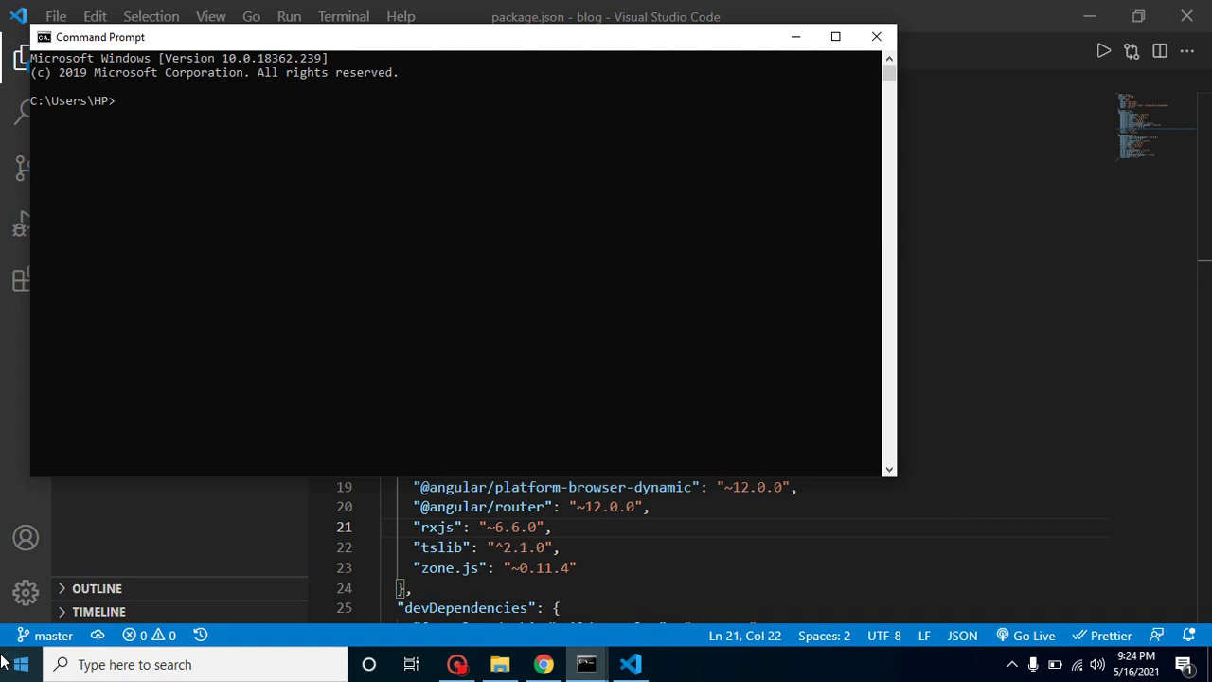
{"action": "type", "text": "ng version"}
{"action": "key", "text": "Return"}
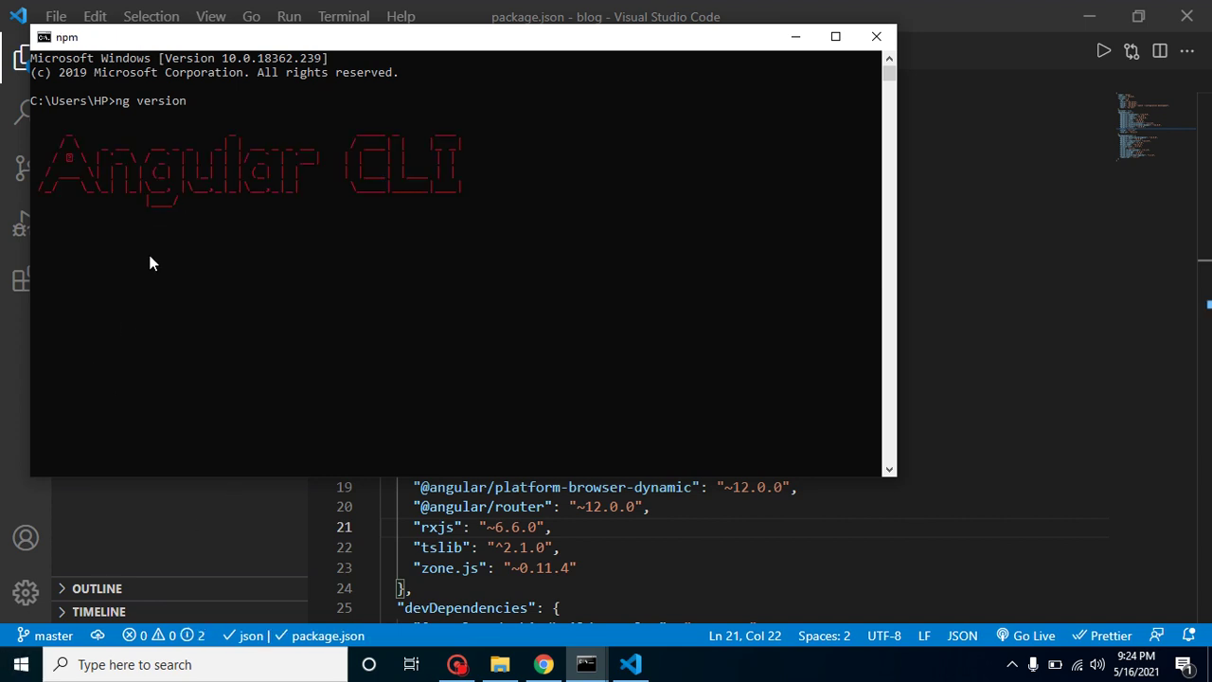
{"action": "left_click", "coordinate": [254, 259]}
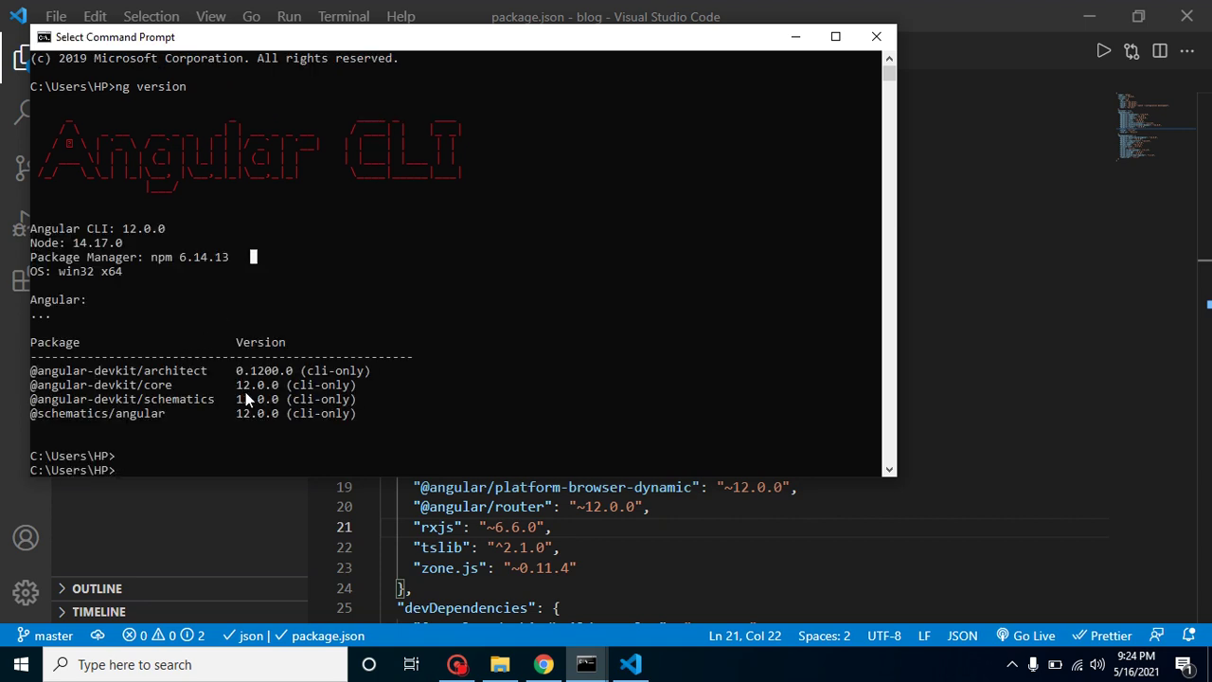
- Compare the Angular dependency versions in package.json with the ng version output in the Command Prompt
{"action": "left_click", "coordinate": [637, 546]}
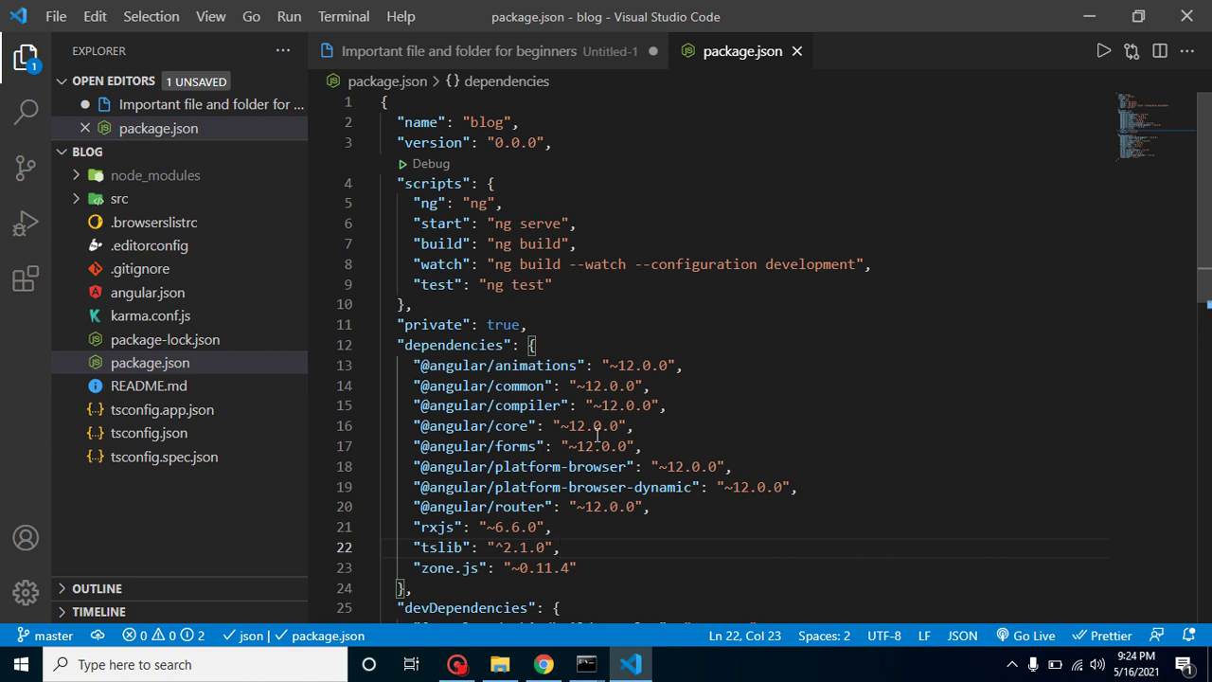
{"action": "mouse_move", "coordinate": [587, 663]}
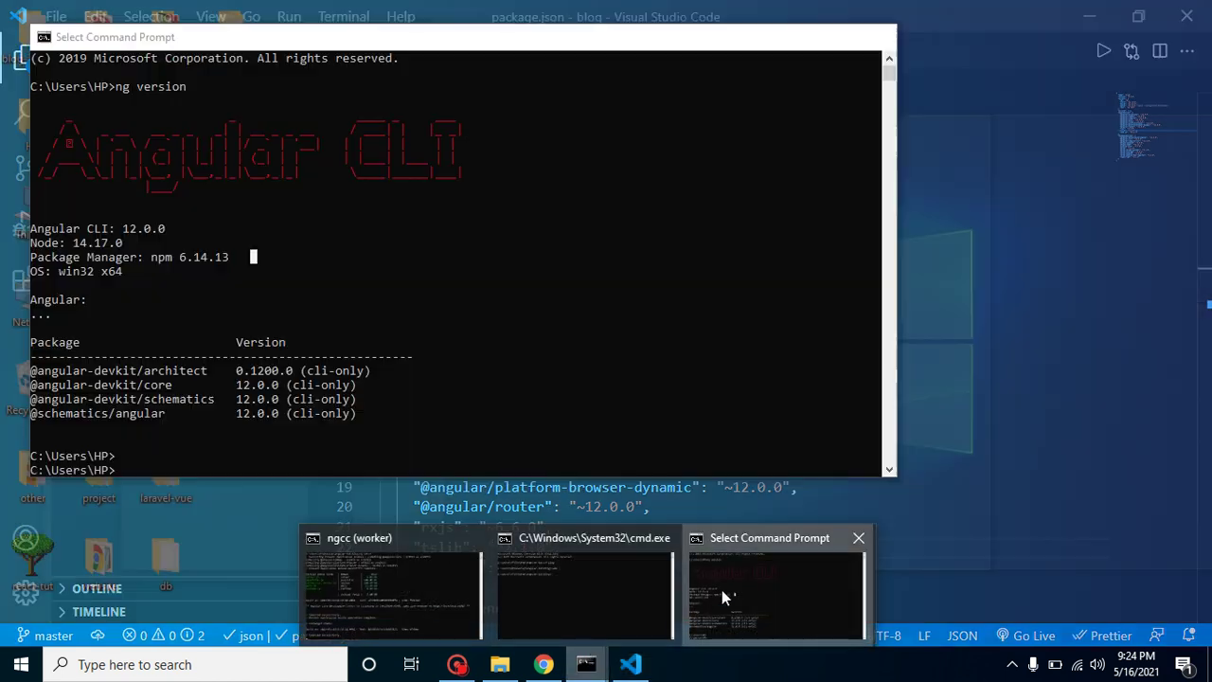
{"action": "left_click", "coordinate": [722, 590]}
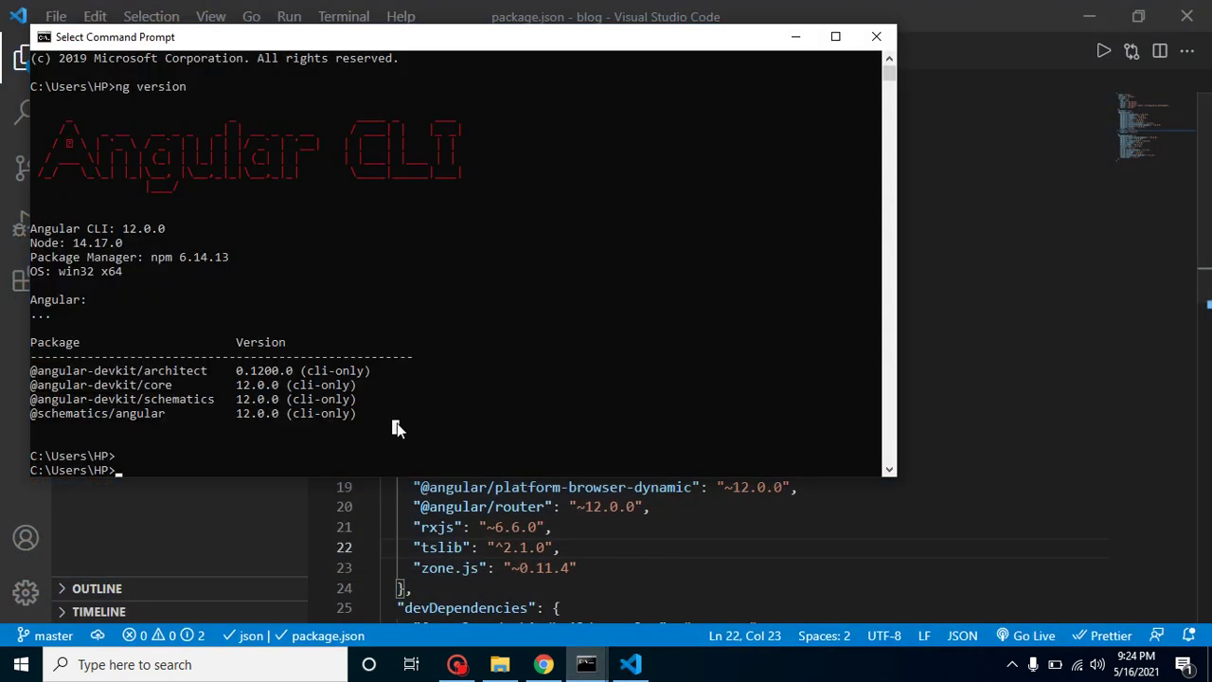
{"action": "left_click", "coordinate": [586, 561]}
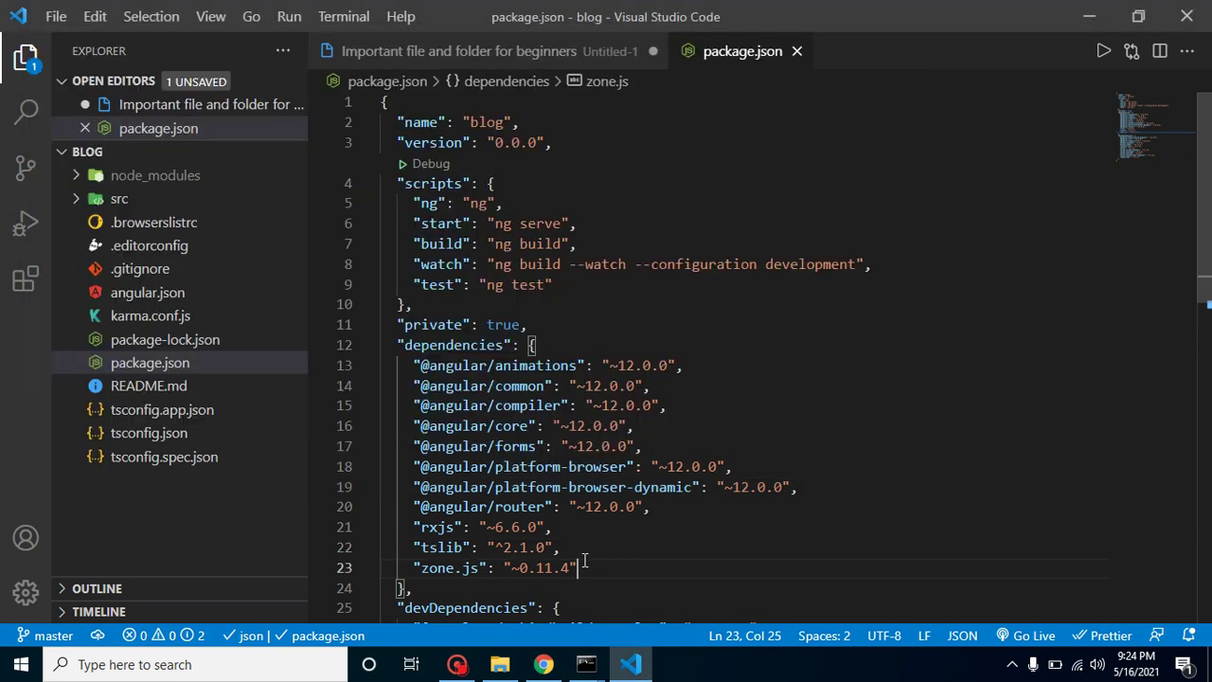
{"action": "left_click", "coordinate": [413, 364]}
{"action": "left_click_drag", "start_coordinate": [413, 365], "coordinate": [613, 487]}
{"action": "left_click", "coordinate": [612, 487]}
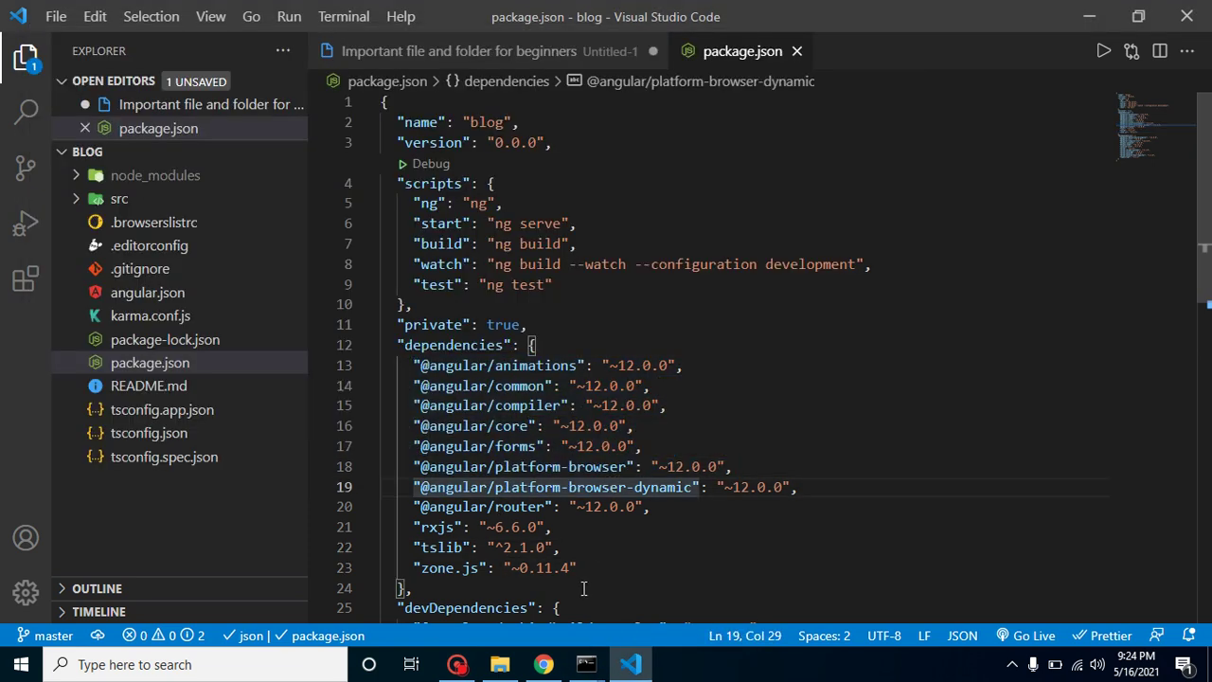
{"action": "mouse_move", "coordinate": [588, 667]}
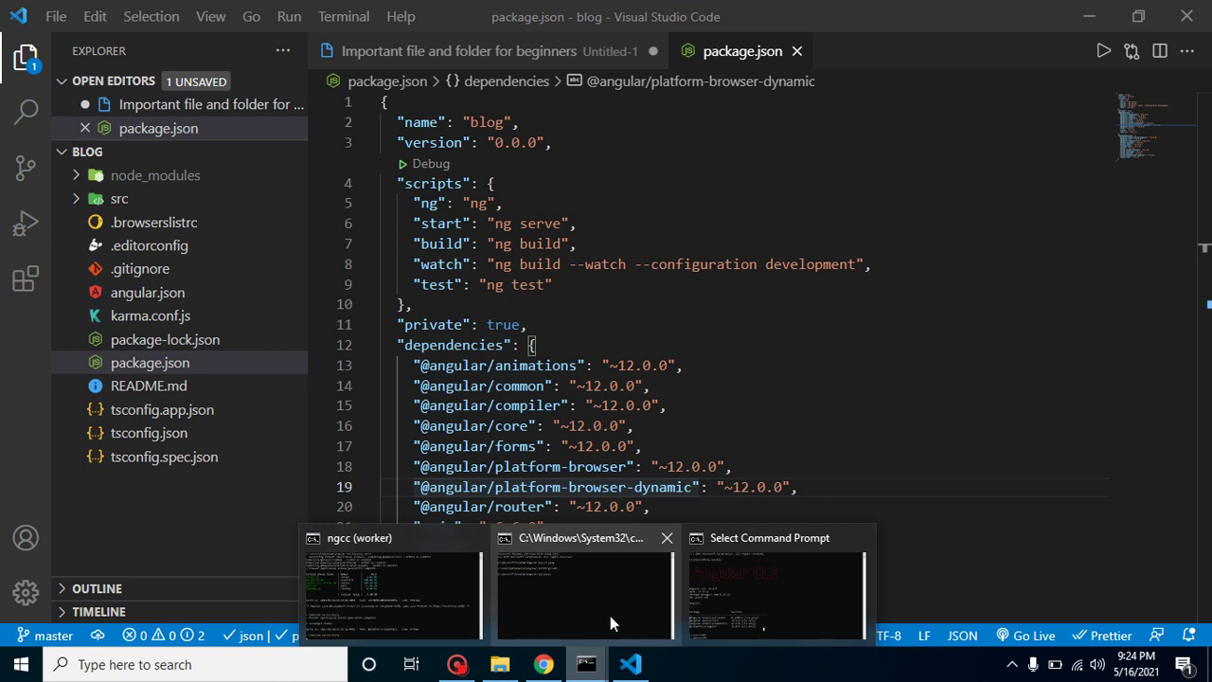
{"action": "mouse_move", "coordinate": [602, 621]}
{"action": "left_click", "coordinate": [739, 599]}
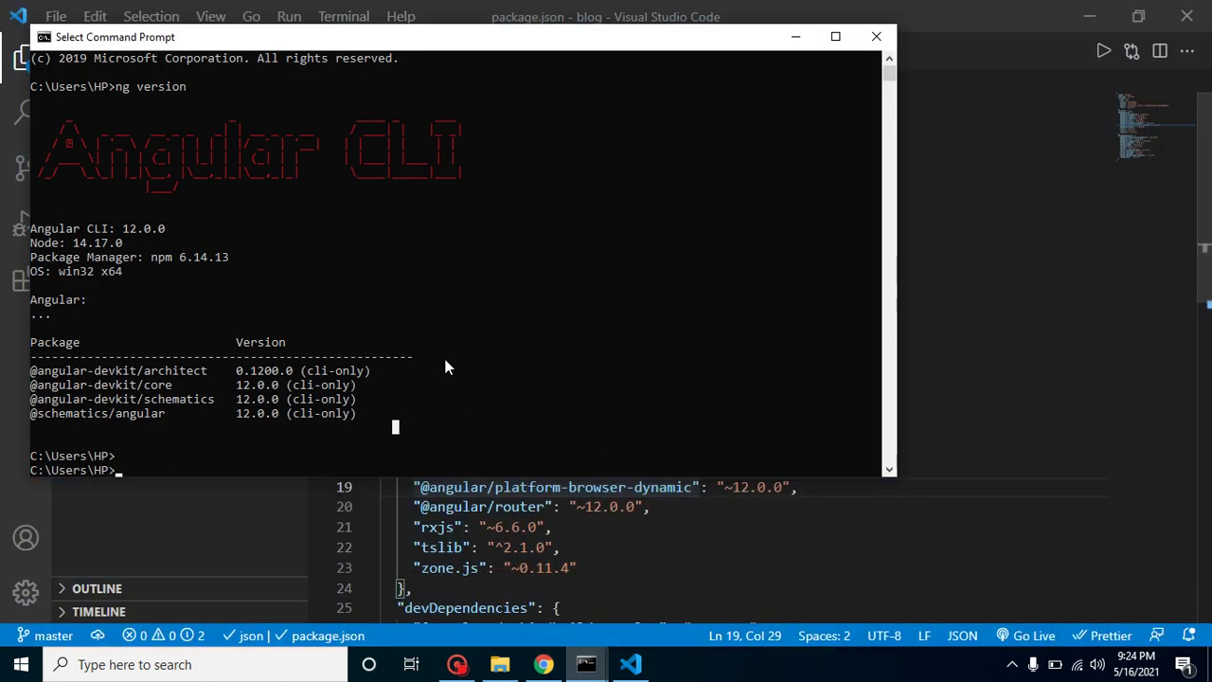
{"action": "left_click", "coordinate": [331, 414]}
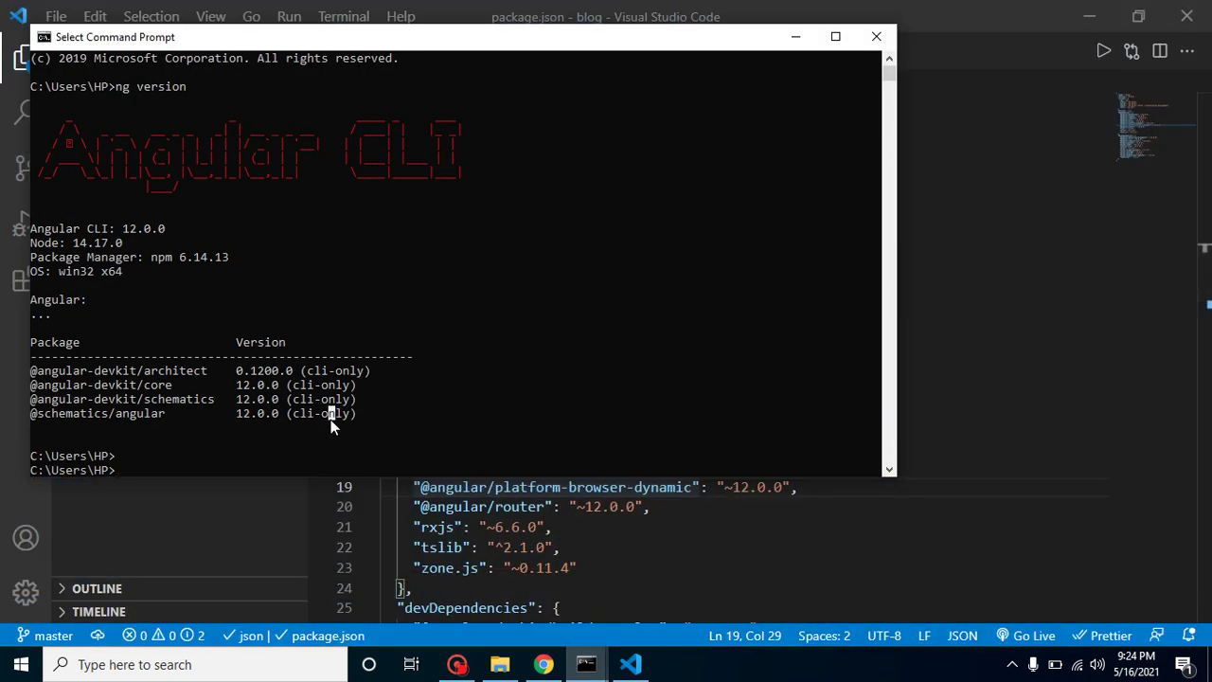
{"action": "type", "text": "npm"}
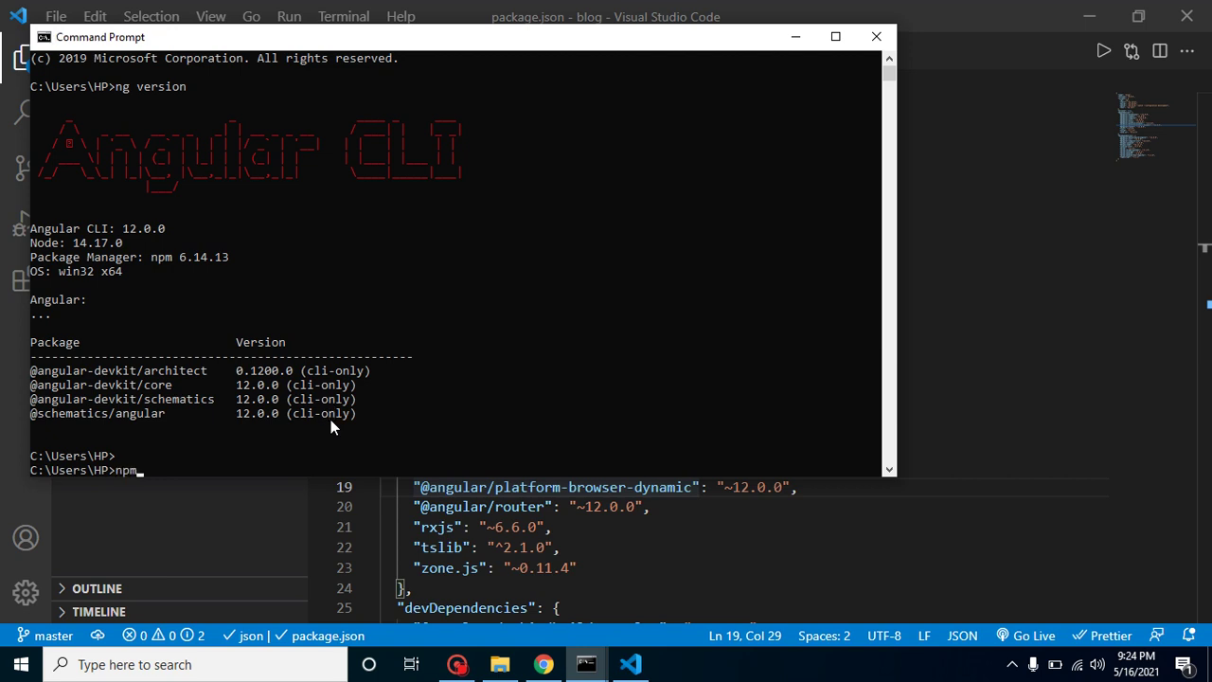
{"action": "type", "text": " install -g @angular"}
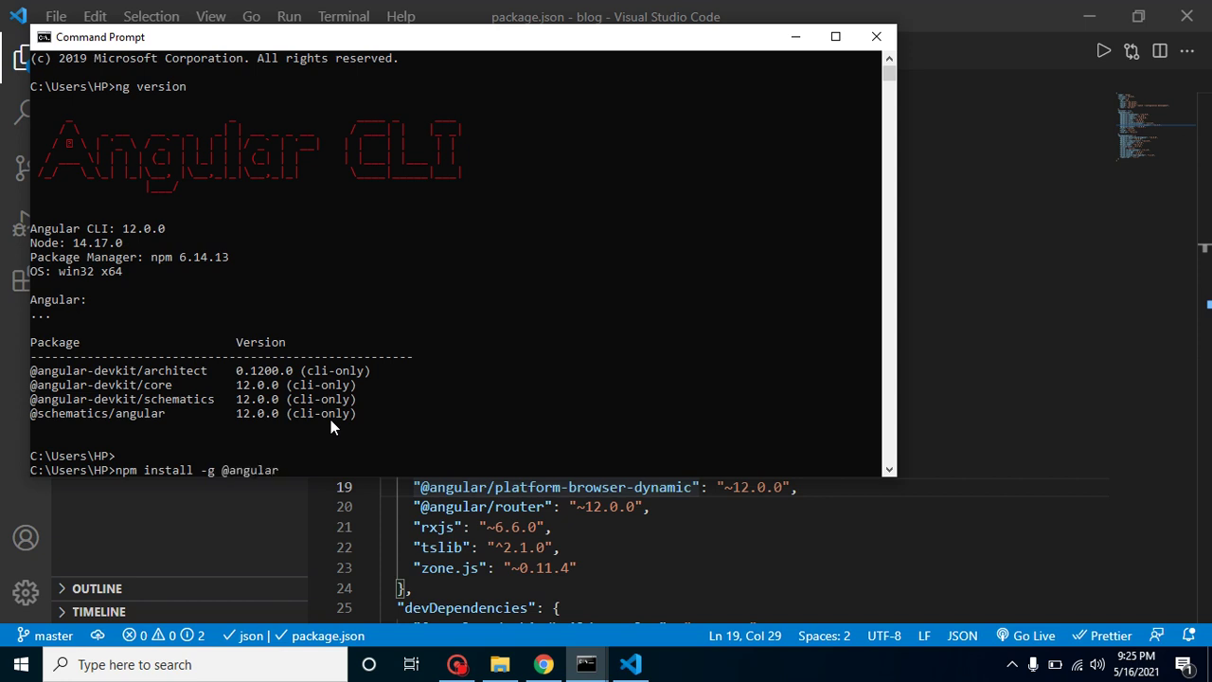
{"action": "type", "text": "/cli@9.0.0"}
{"action": "key", "text": "BackSpace"}
{"action": "key", "text": "BackSpace"}
{"action": "key", "text": "BackSpace"}
{"action": "type", "text": "1.0"}
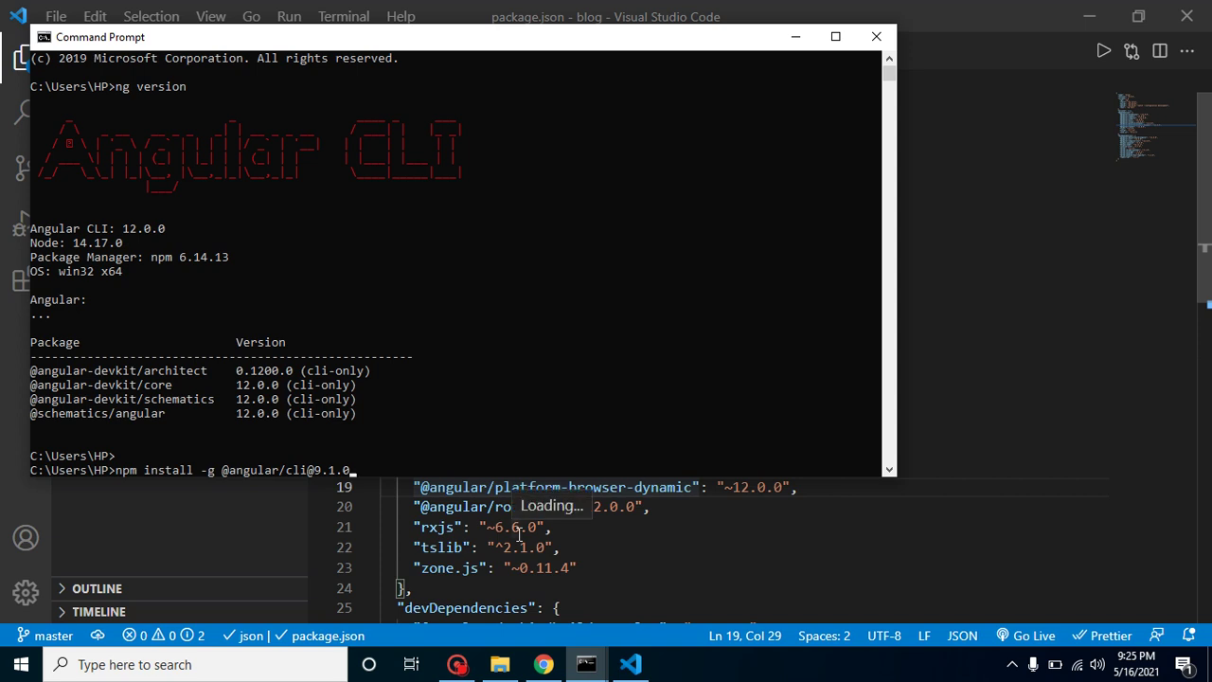
- Bring up the development server's console and check the build output and the local address
{"action": "left_click", "coordinate": [630, 664]}
{"action": "mouse_move", "coordinate": [587, 663]}
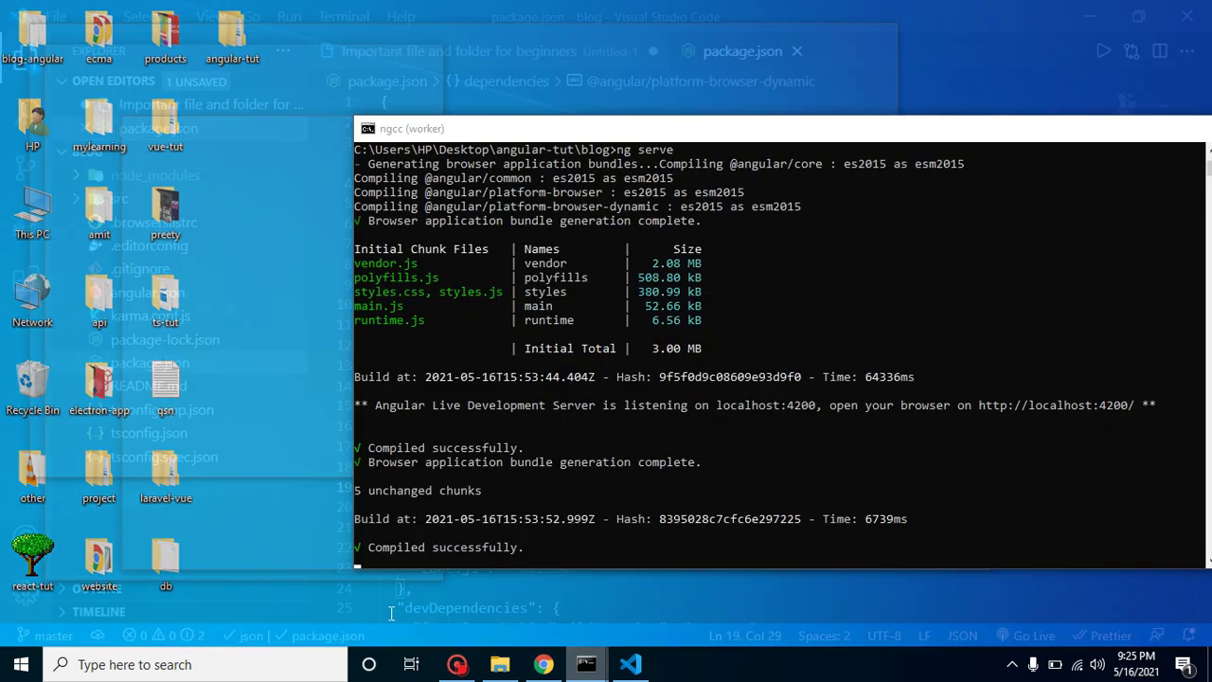
{"action": "left_click", "coordinate": [392, 611]}
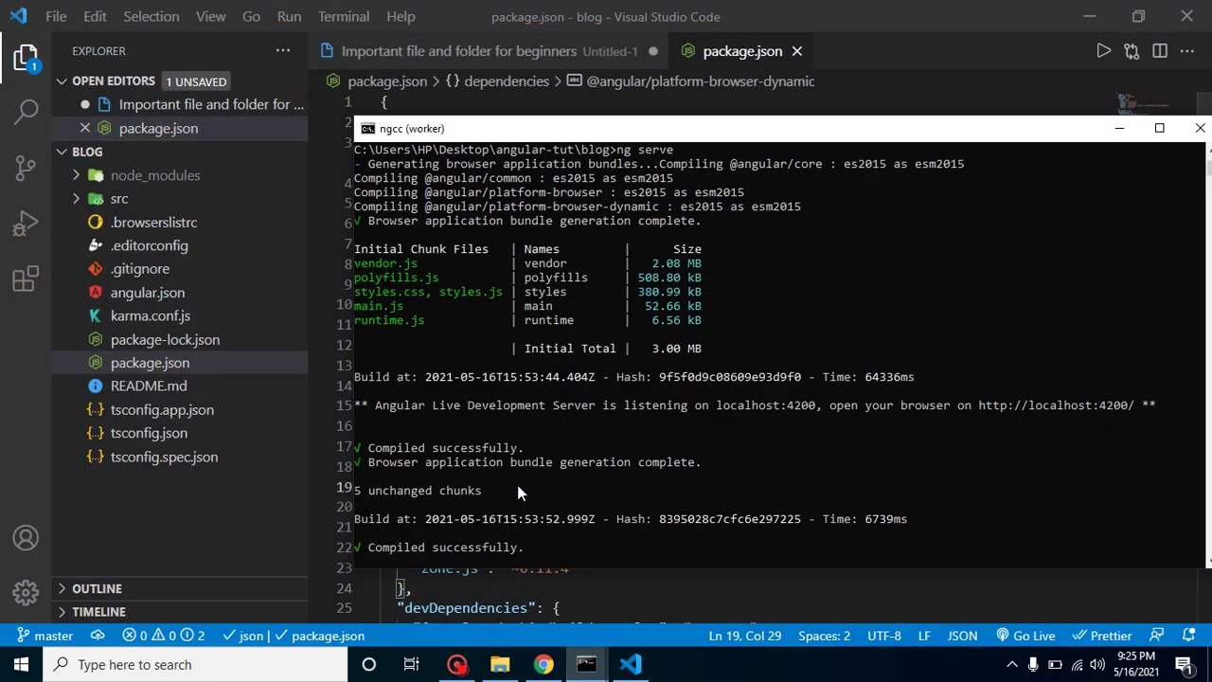
{"action": "left_click", "coordinate": [519, 489]}
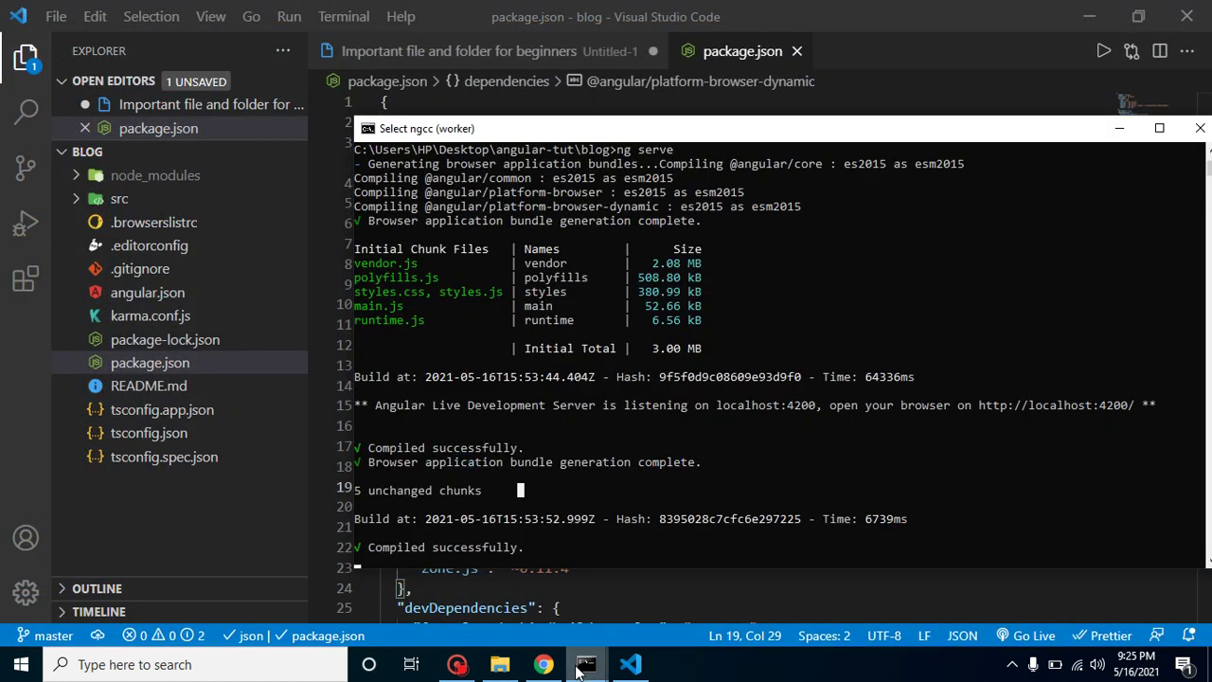
- Switch to Chrome and open the running blog app at localhost:4200 in a new tab
{"action": "left_click", "coordinate": [543, 664]}
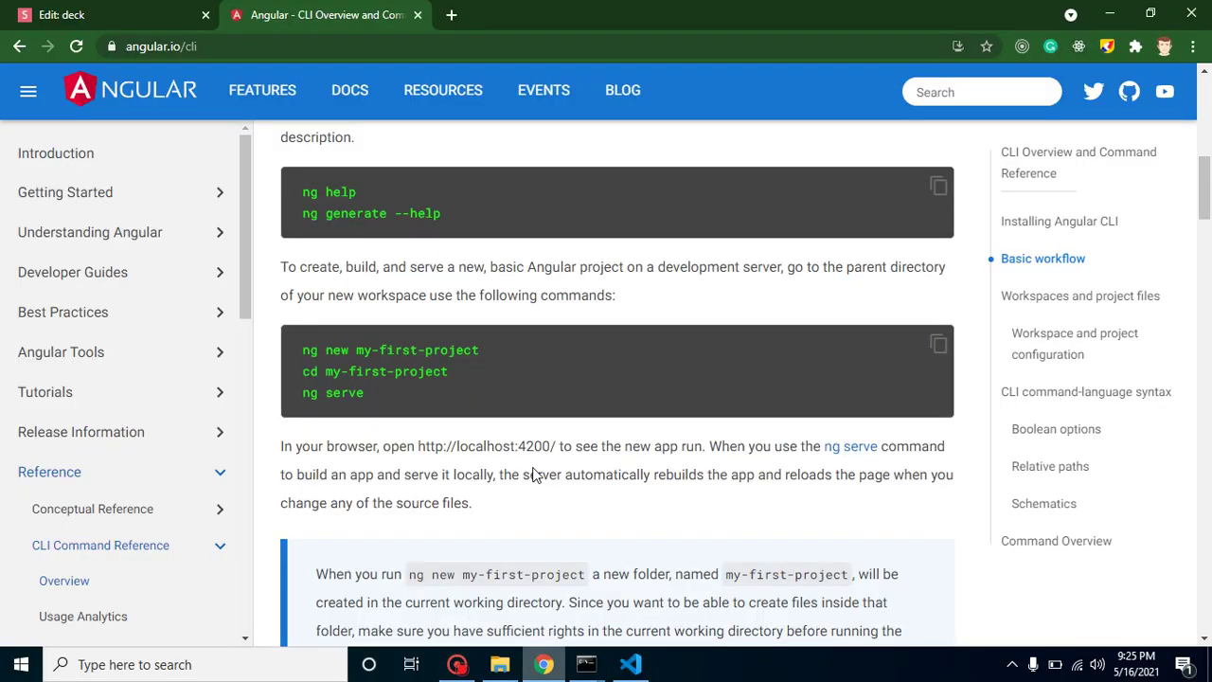
{"action": "left_click", "coordinate": [452, 15]}
{"action": "type", "text": "localhost:"}
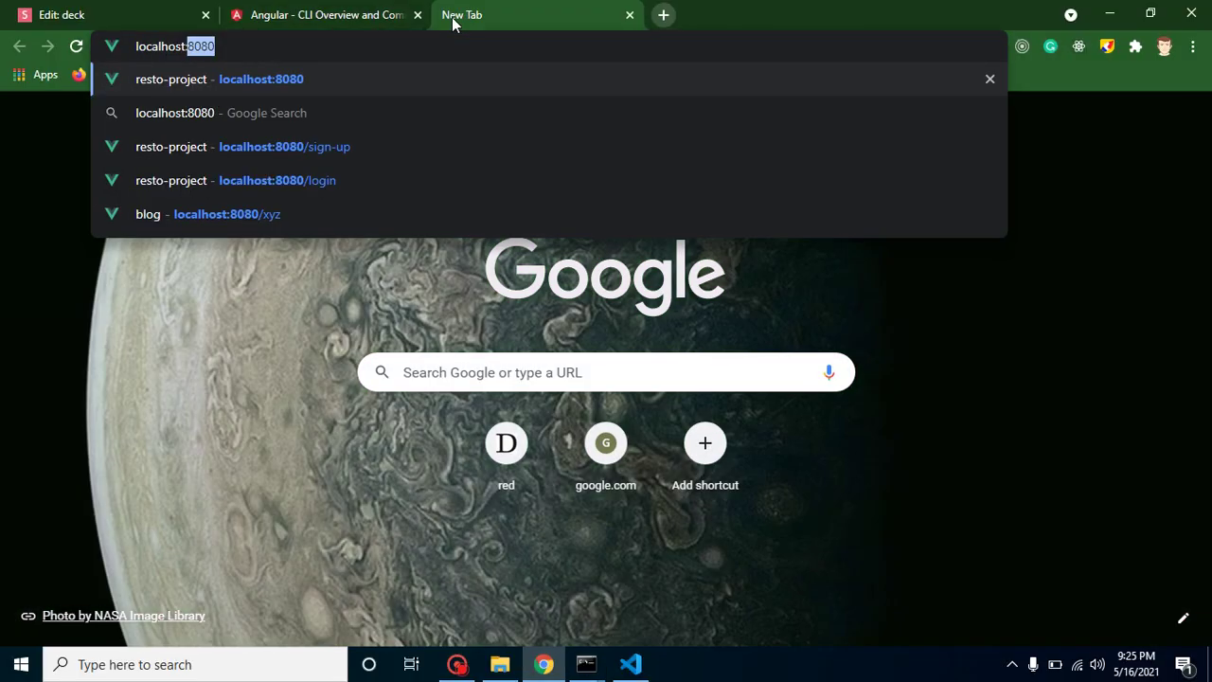
{"action": "type", "text": "4200"}
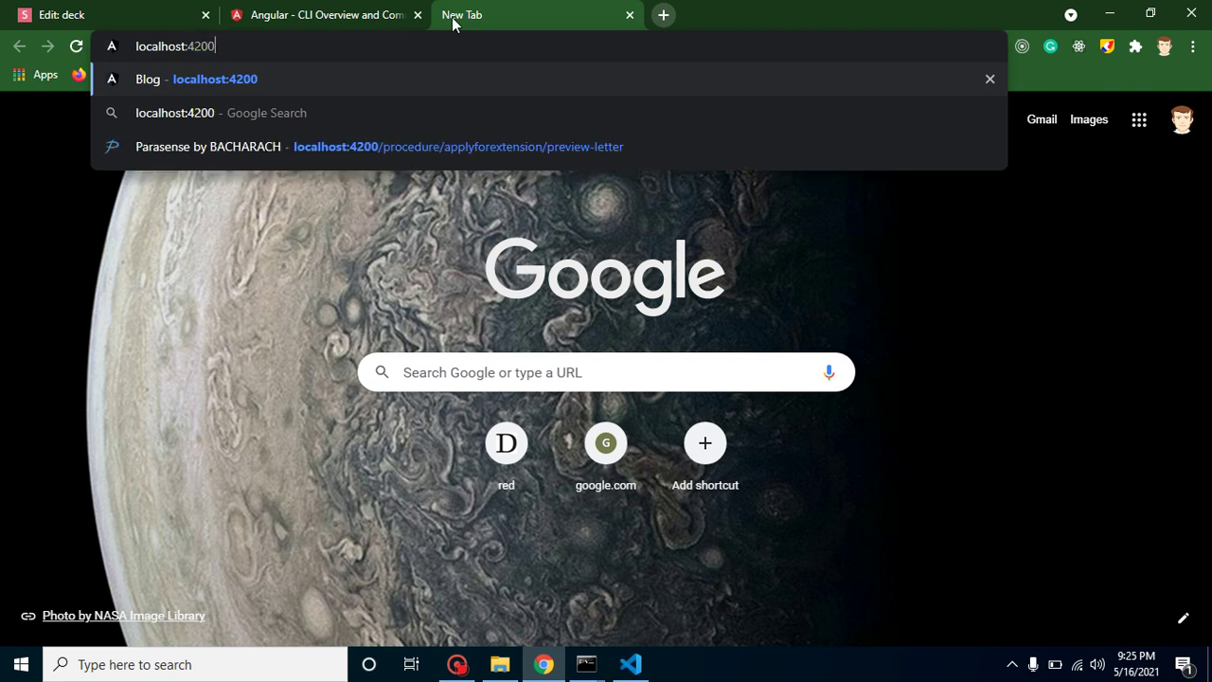
{"action": "key", "text": "Return"}
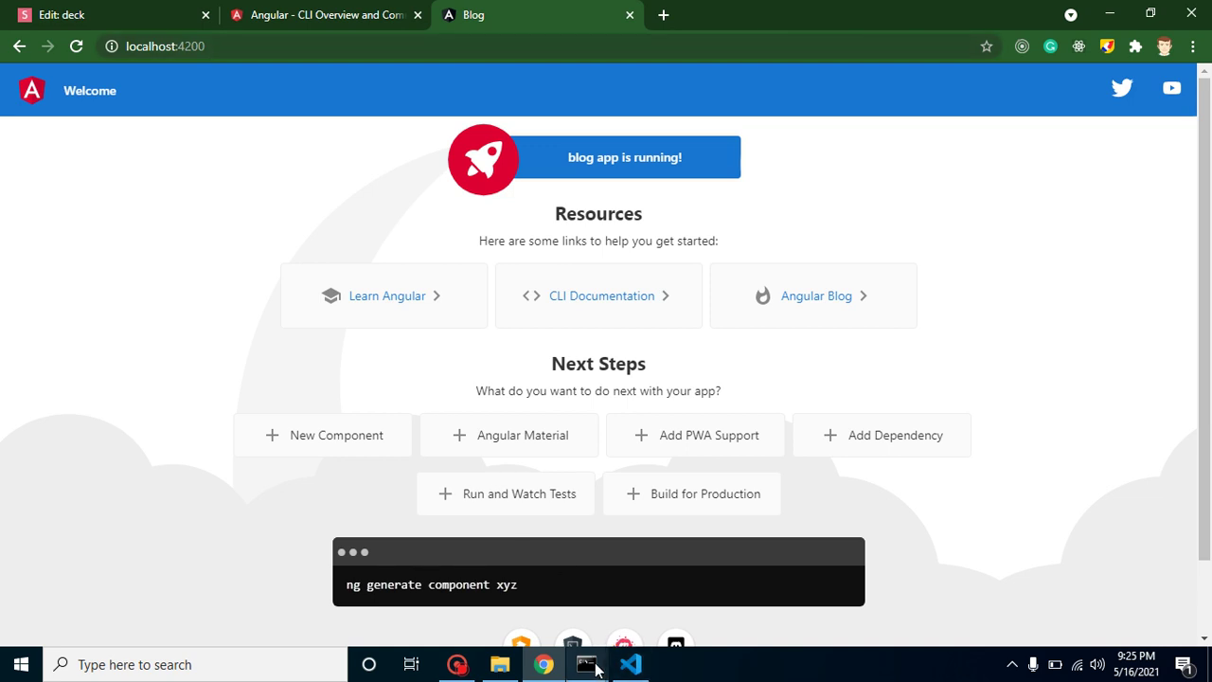
- Highlight the localhost:4200 address in the ng serve console output, and return to the running blog app in Chrome
{"action": "mouse_move", "coordinate": [595, 668]}
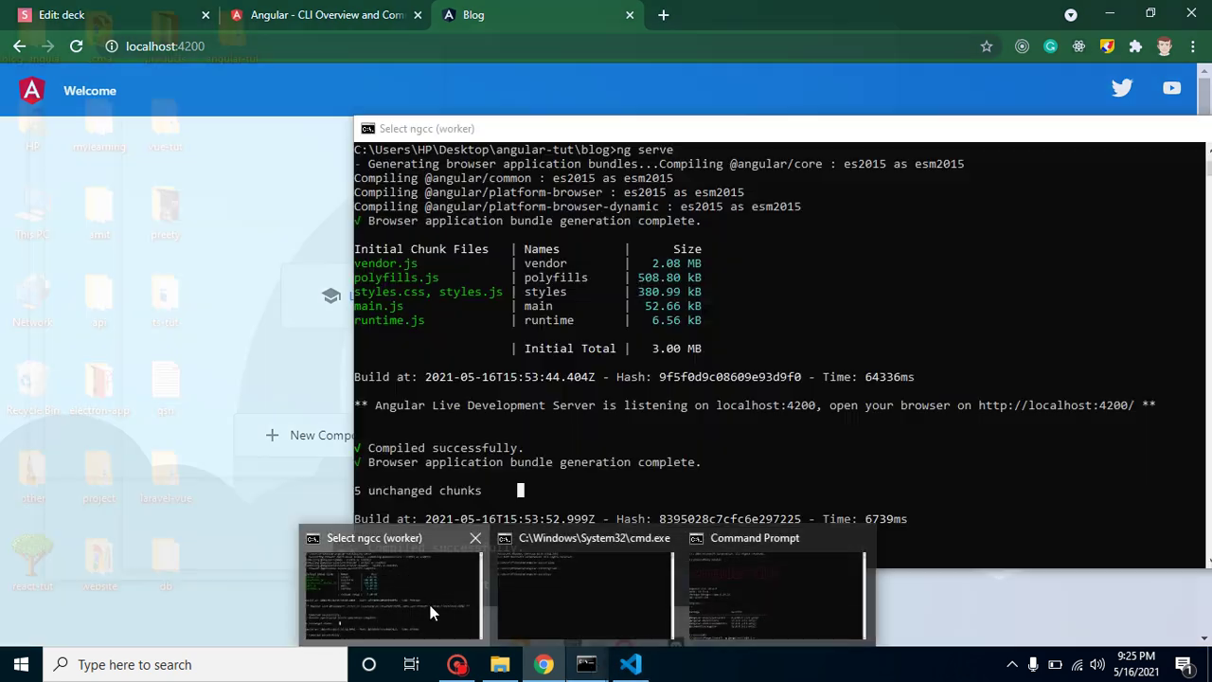
{"action": "left_click", "coordinate": [429, 600]}
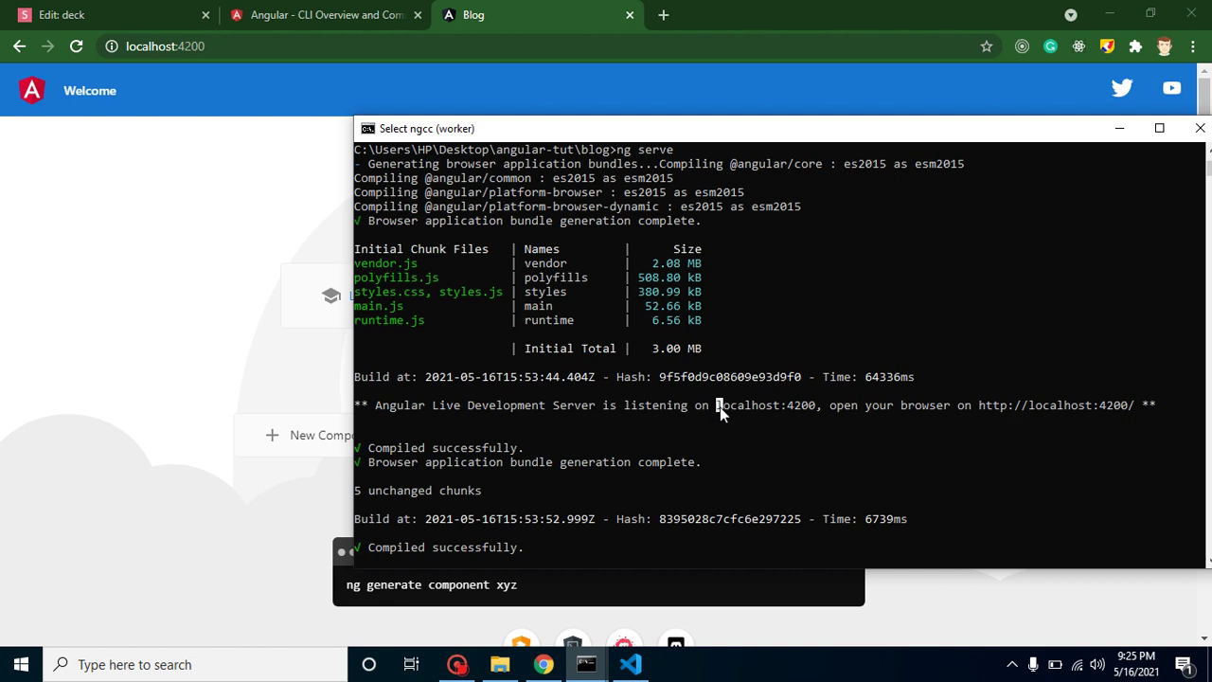
{"action": "left_click_drag", "start_coordinate": [720, 406], "coordinate": [822, 410]}
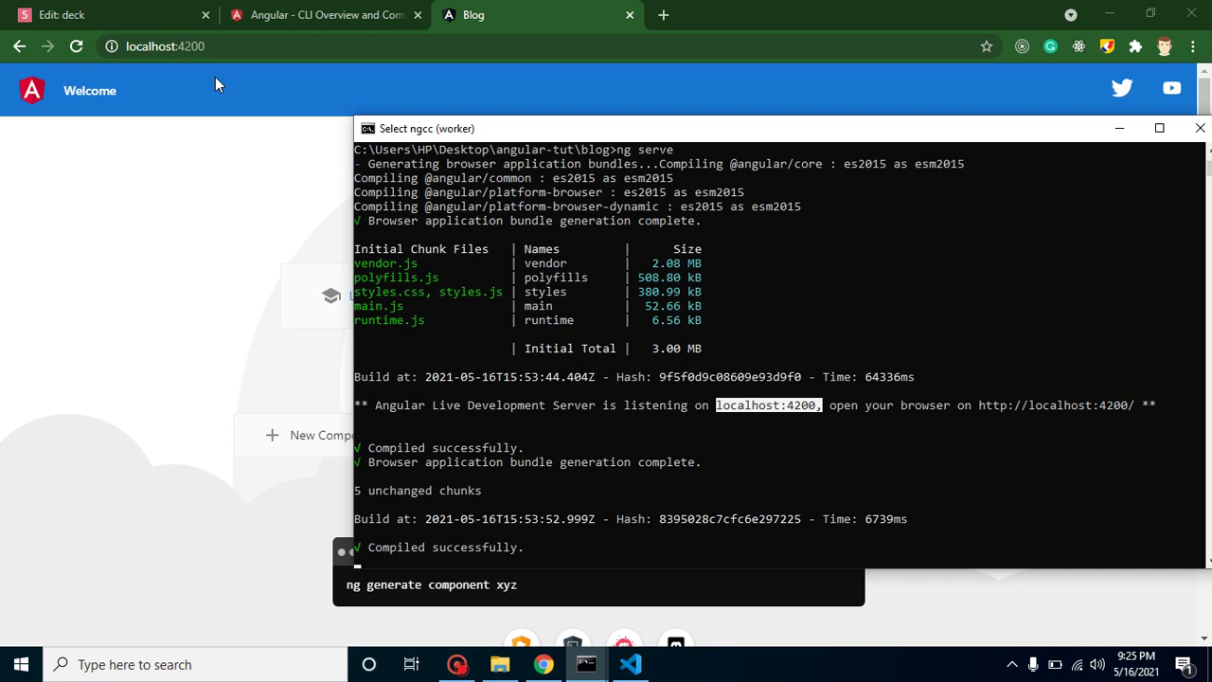
{"action": "left_click", "coordinate": [205, 159]}
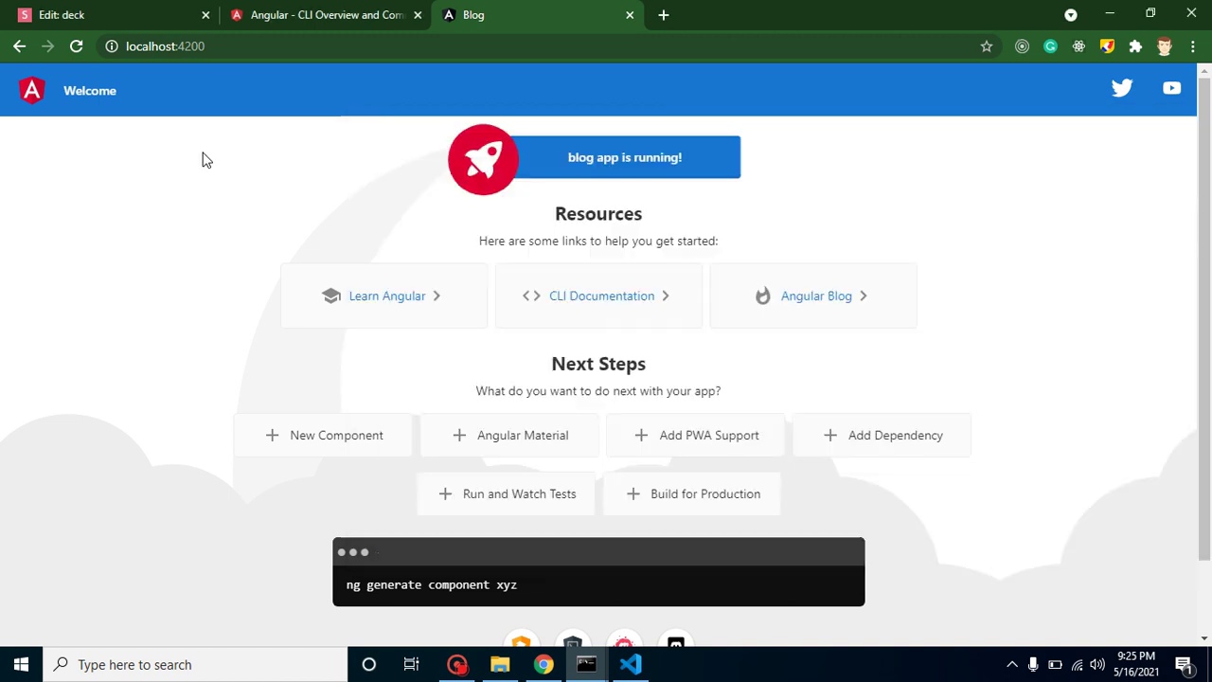
- Search Google for nvm and open the nvm-sh/nvm repository on GitHub
{"action": "left_click", "coordinate": [334, 46]}
{"action": "type", "text": "nvm"}
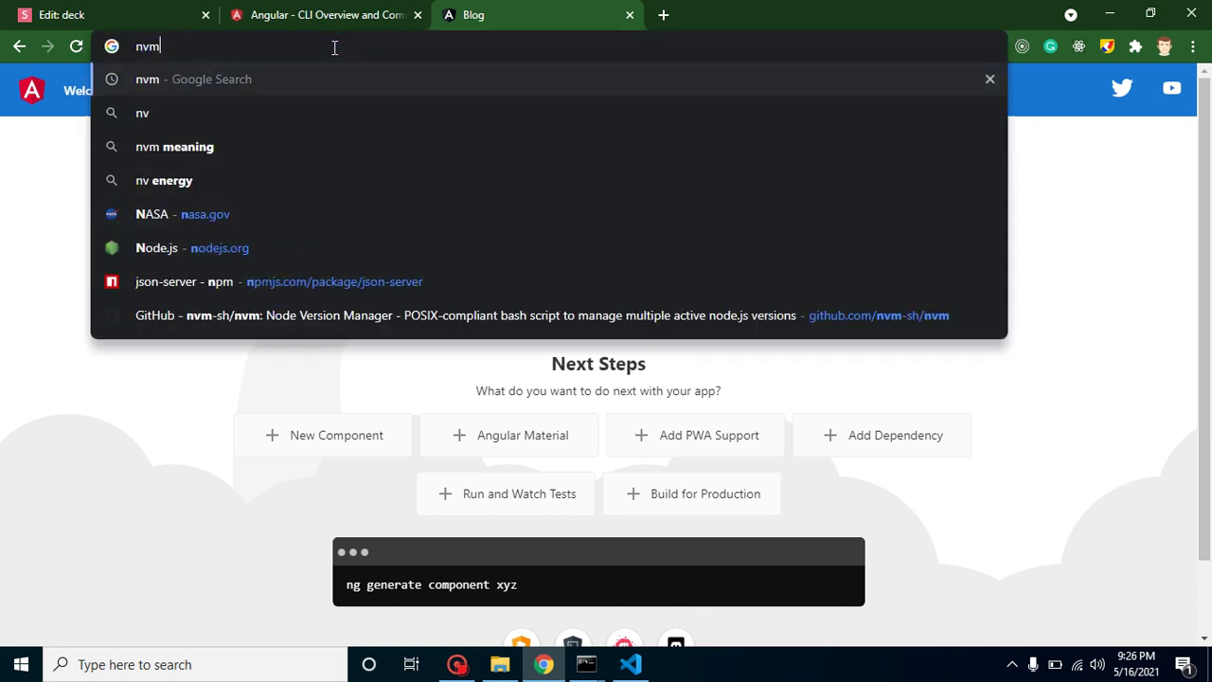
{"action": "key", "text": "Return"}
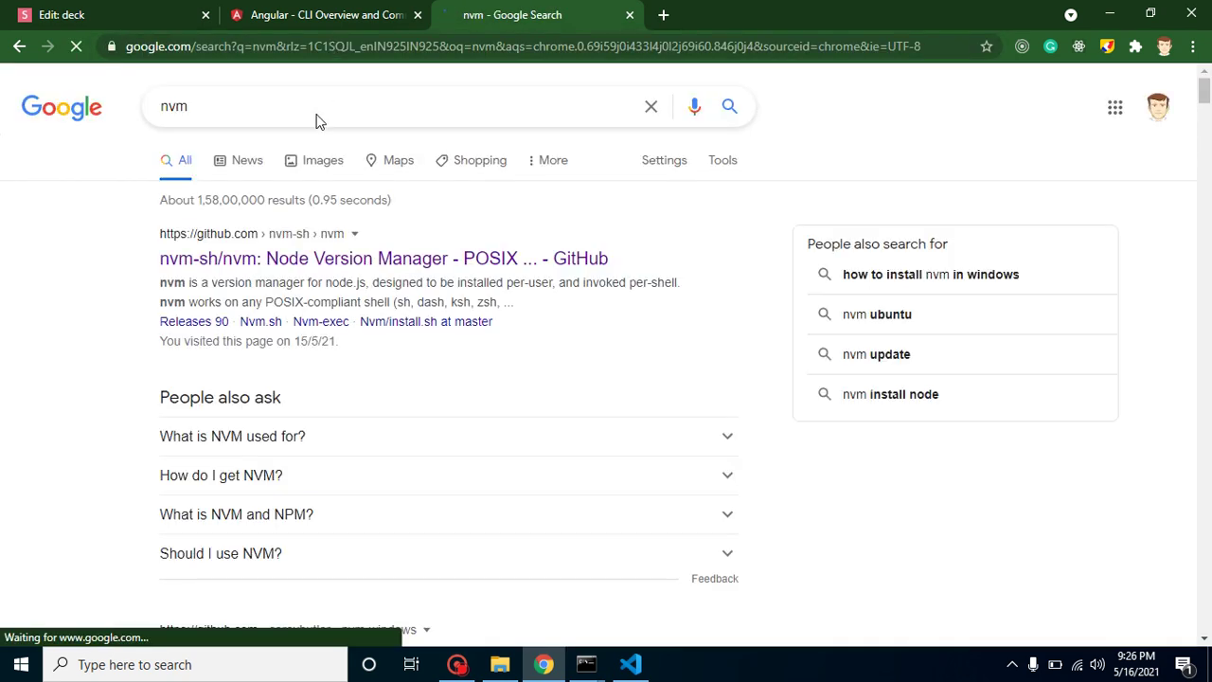
{"action": "left_click", "coordinate": [306, 259]}
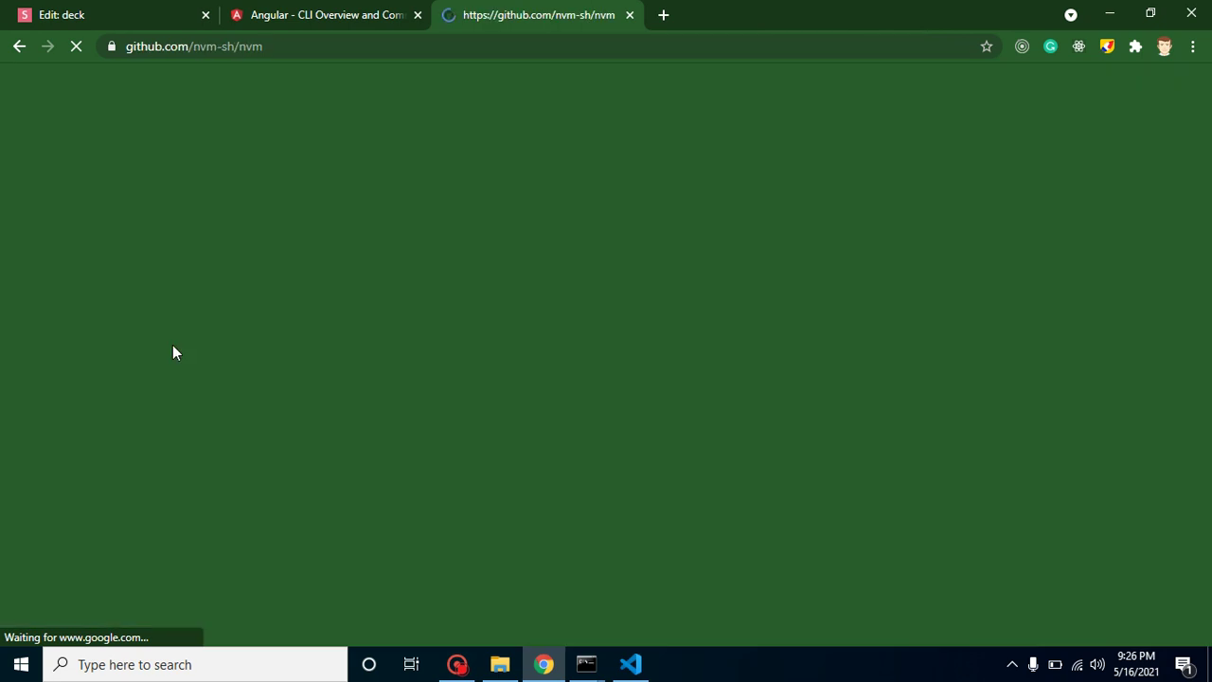